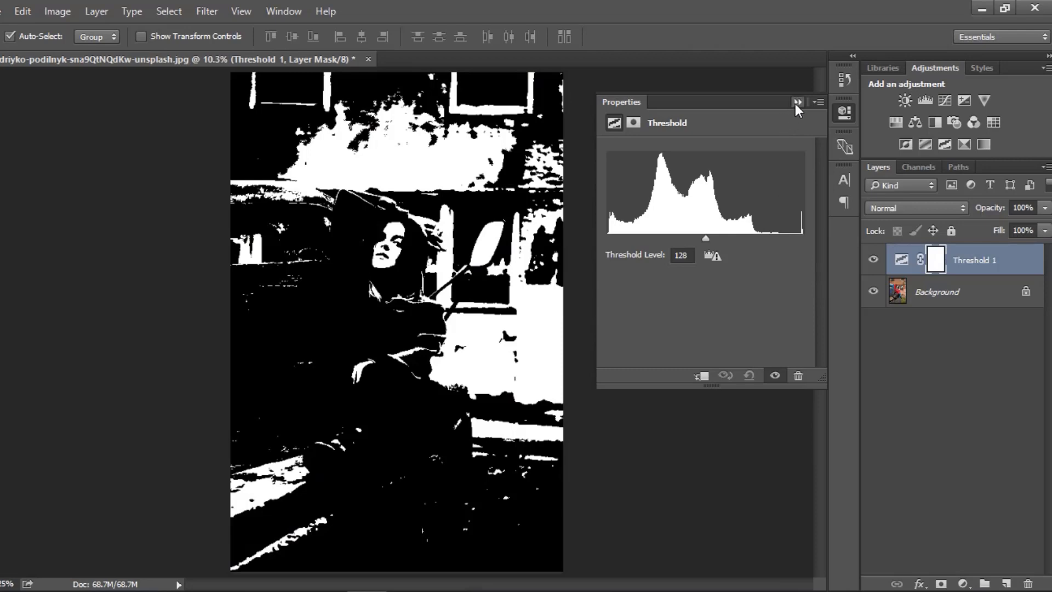
Step: Load the composite RGB channel of the thresholded photo as a selection
{"action": "left_click", "coordinate": [797, 102]}
{"action": "left_click", "coordinate": [919, 167]}
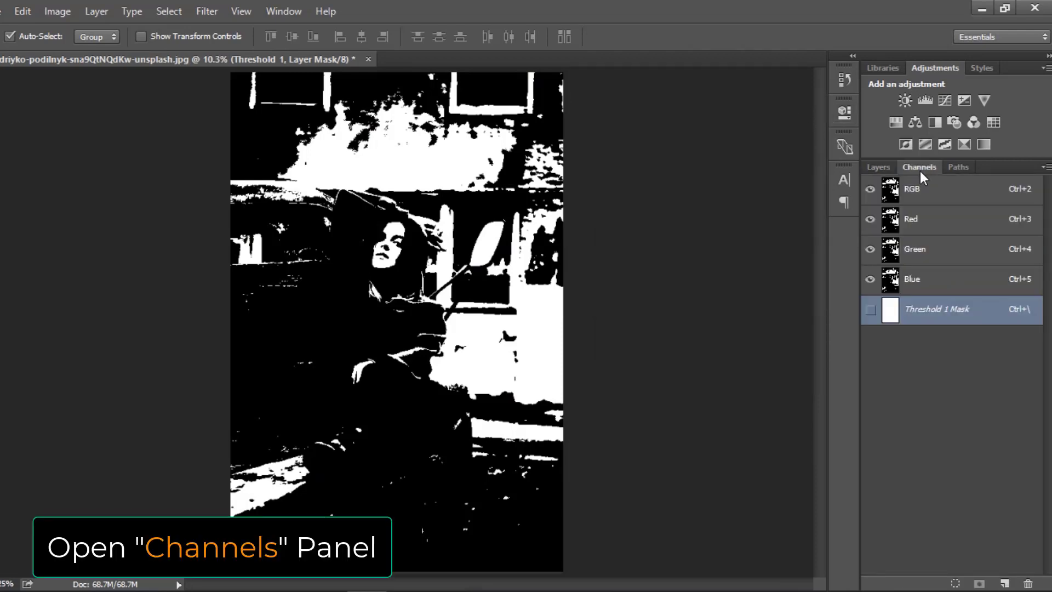
{"action": "left_click", "coordinate": [928, 192]}
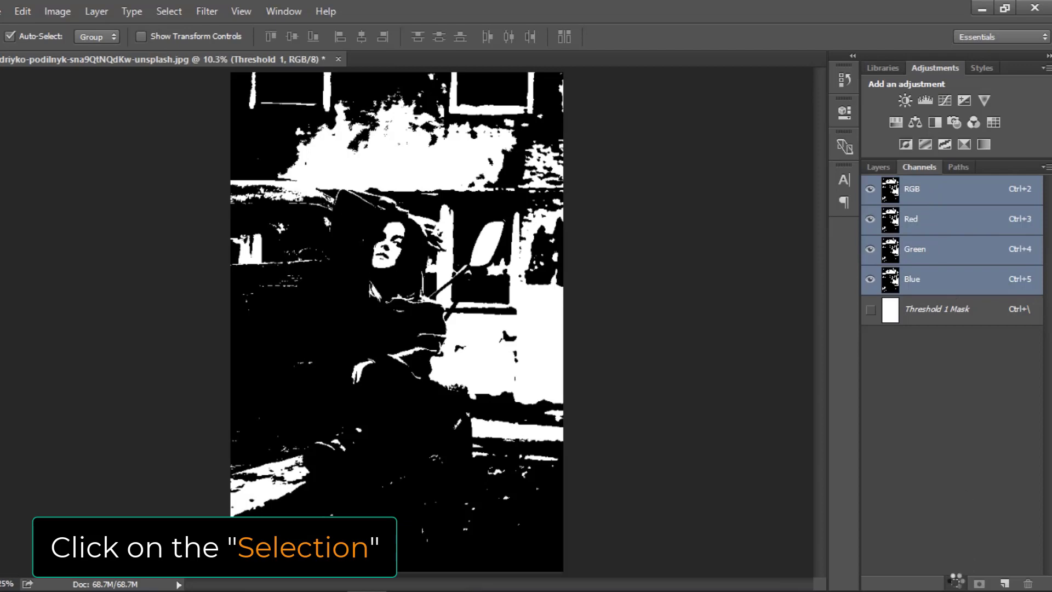
{"action": "left_click", "coordinate": [956, 582]}
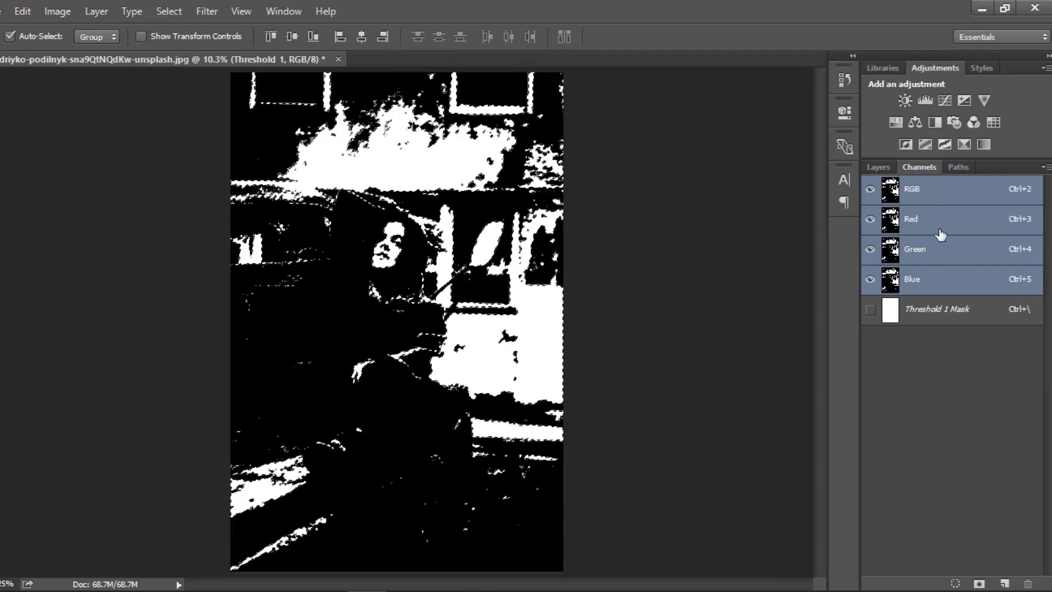
Step: Delete the Threshold 1 adjustment layer and add a white (ffffff) Solid Color fill layer masked by the selection
{"action": "left_click", "coordinate": [878, 167]}
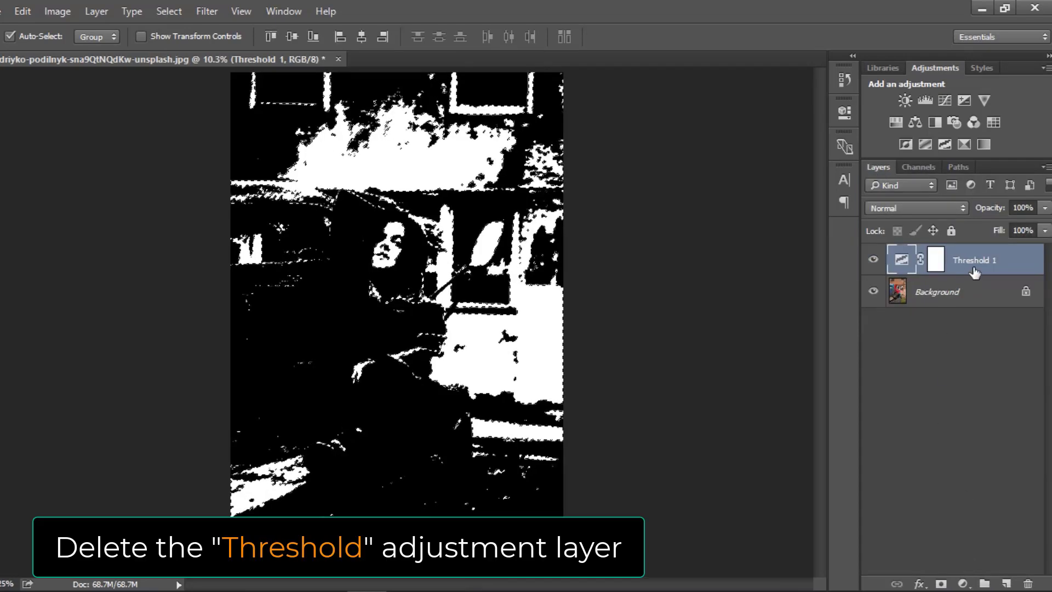
{"action": "left_click_drag", "start_coordinate": [974, 272], "coordinate": [1029, 583]}
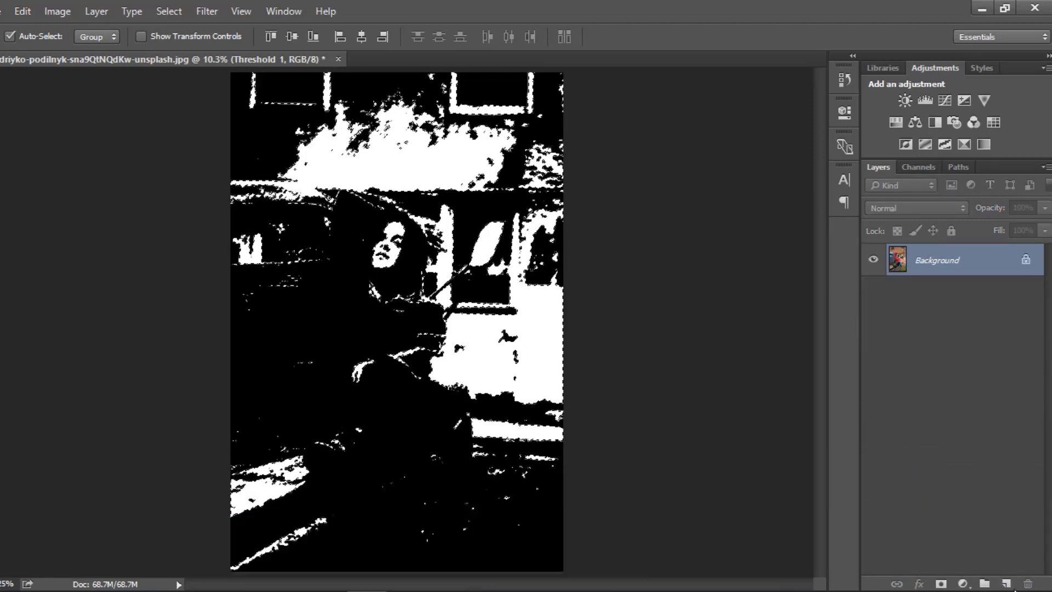
{"action": "left_click", "coordinate": [963, 584]}
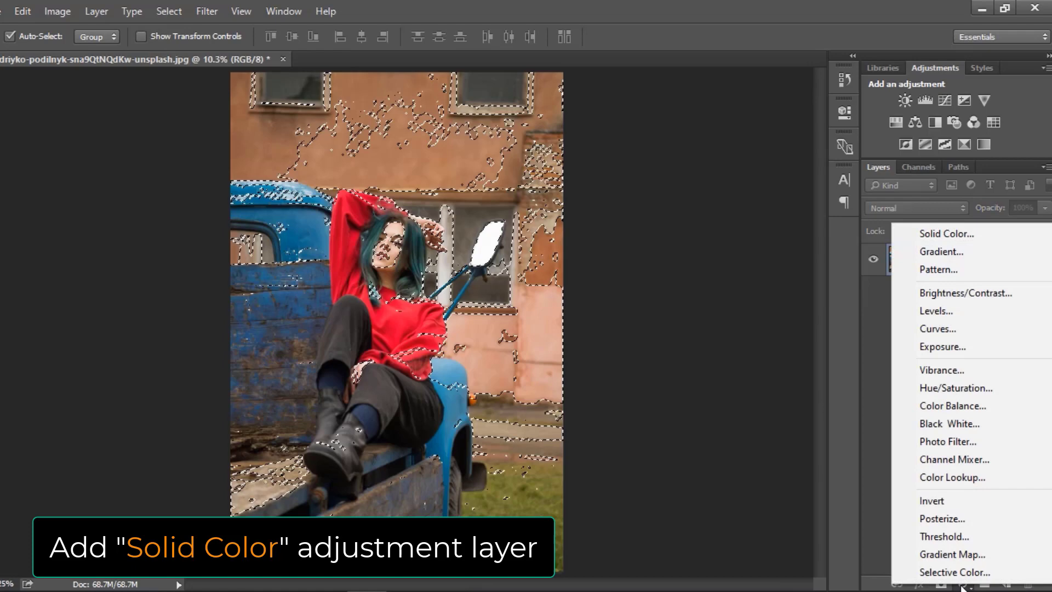
{"action": "left_click", "coordinate": [936, 232]}
{"action": "type", "text": "ffffff"}
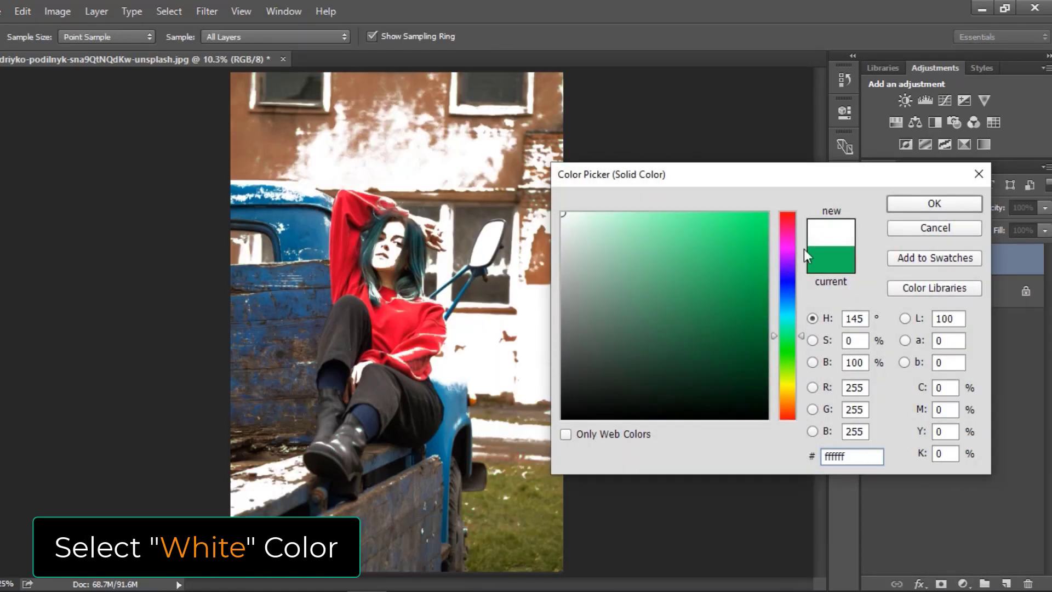
{"action": "left_click", "coordinate": [925, 203]}
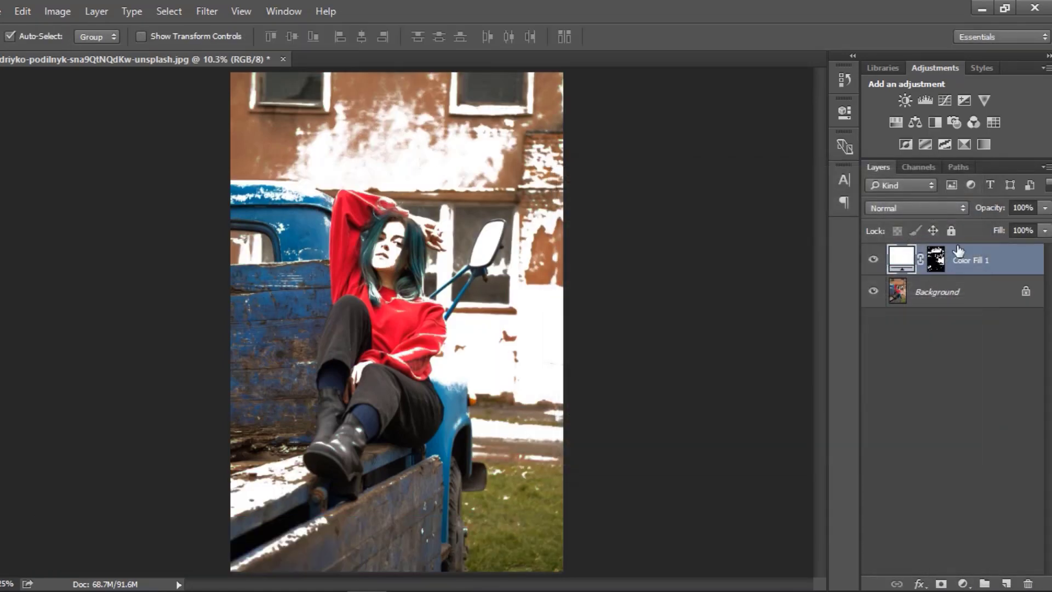
Step: In the color fill's Blending Options, split the Underlying Layer's dark Blend If slider to 113 / 145
{"action": "right_click", "coordinate": [991, 264]}
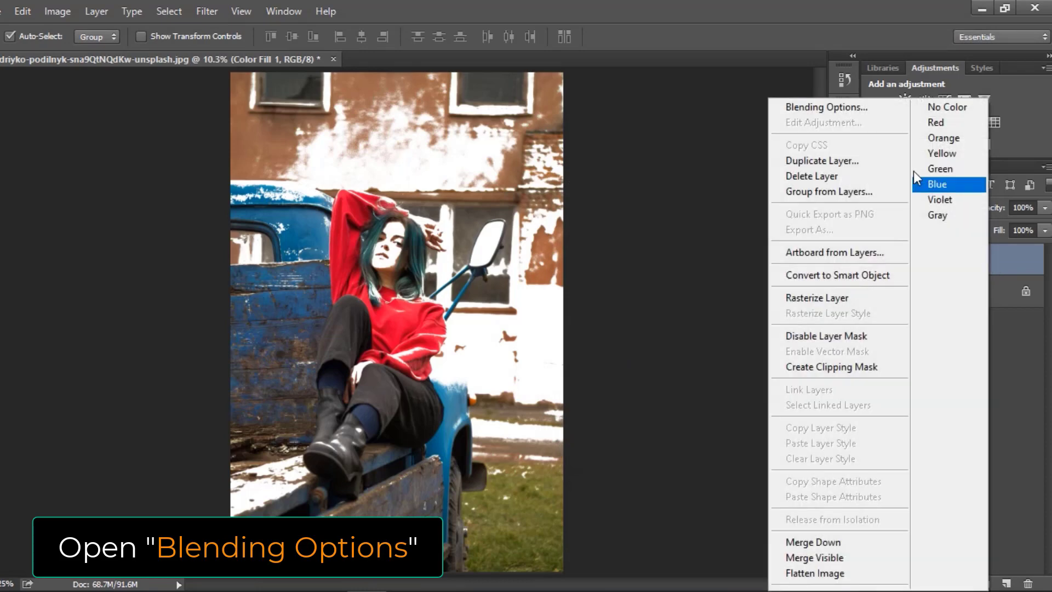
{"action": "left_click", "coordinate": [840, 108]}
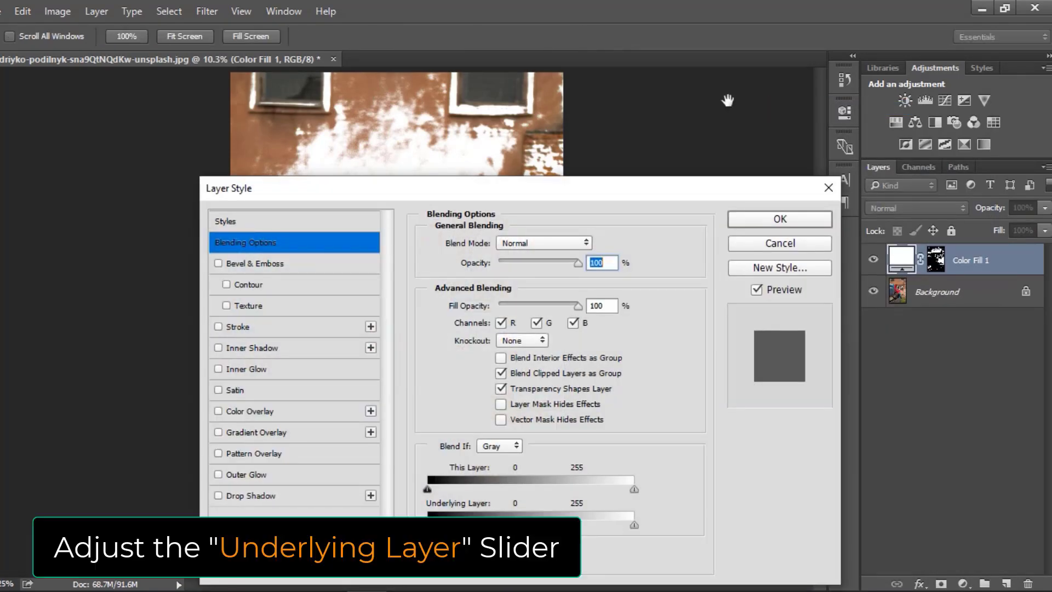
{"action": "left_click_drag", "start_coordinate": [592, 197], "coordinate": [846, 73]}
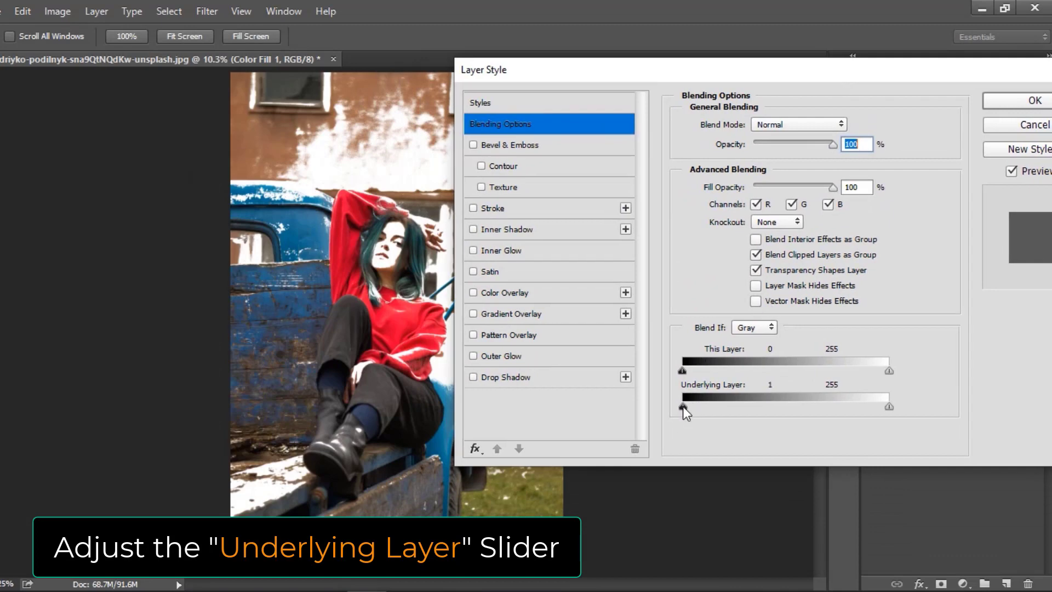
{"action": "left_click_drag", "start_coordinate": [683, 406], "coordinate": [715, 406]}
{"action": "key", "text": "alt"}
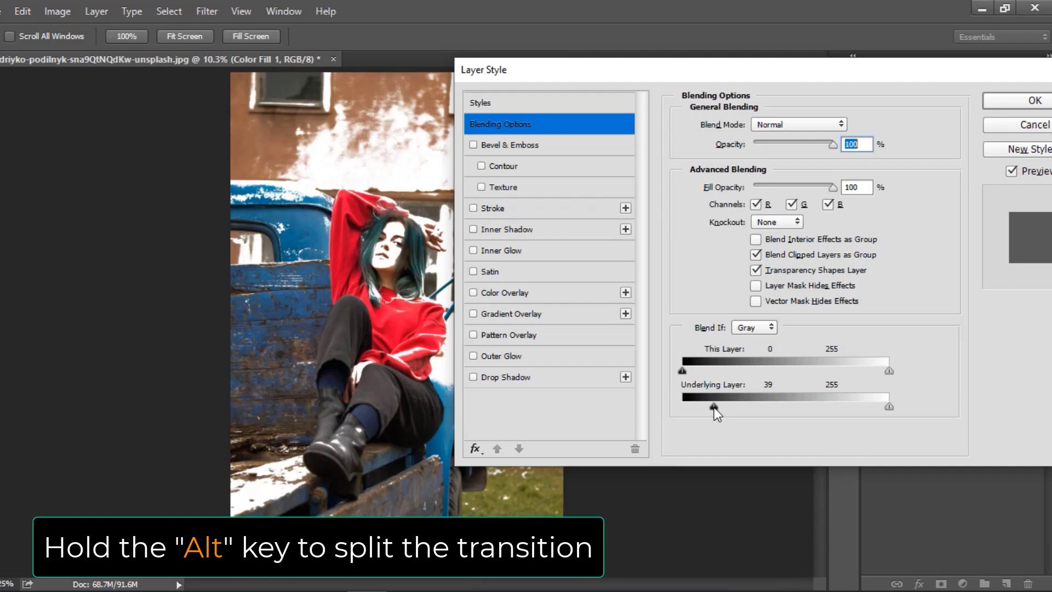
{"action": "left_click_drag", "start_coordinate": [715, 407], "coordinate": [769, 407]}
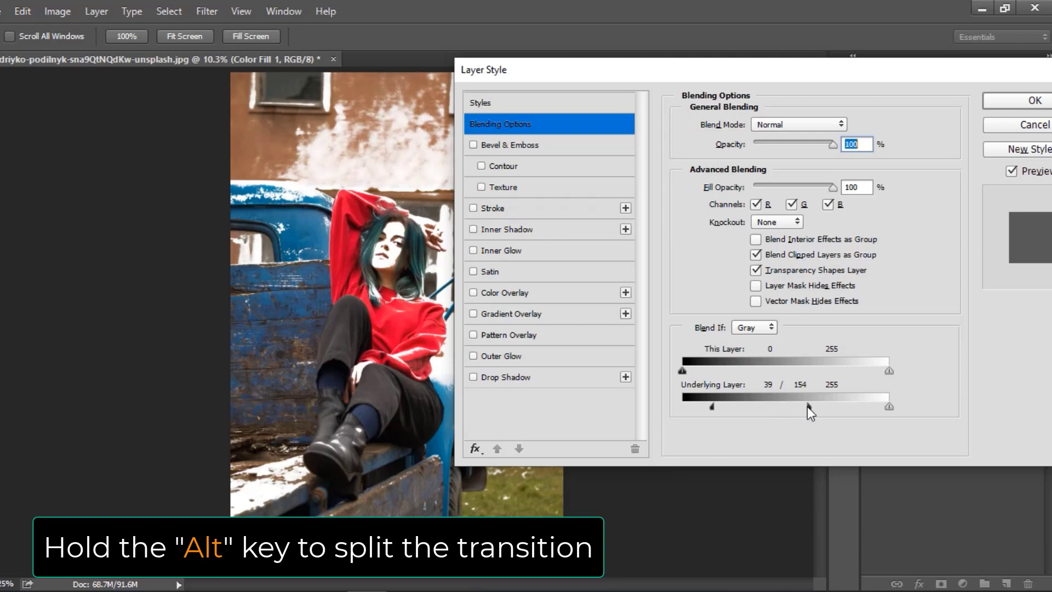
{"action": "left_click_drag", "start_coordinate": [804, 407], "coordinate": [800, 405]}
{"action": "left_click_drag", "start_coordinate": [713, 409], "coordinate": [725, 407]}
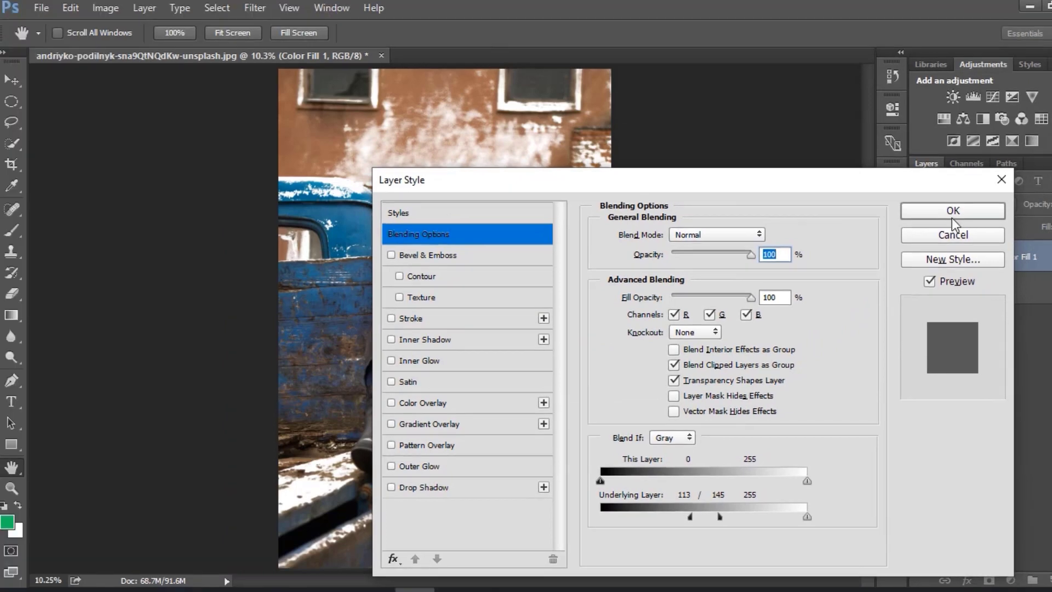
{"action": "left_click", "coordinate": [940, 214]}
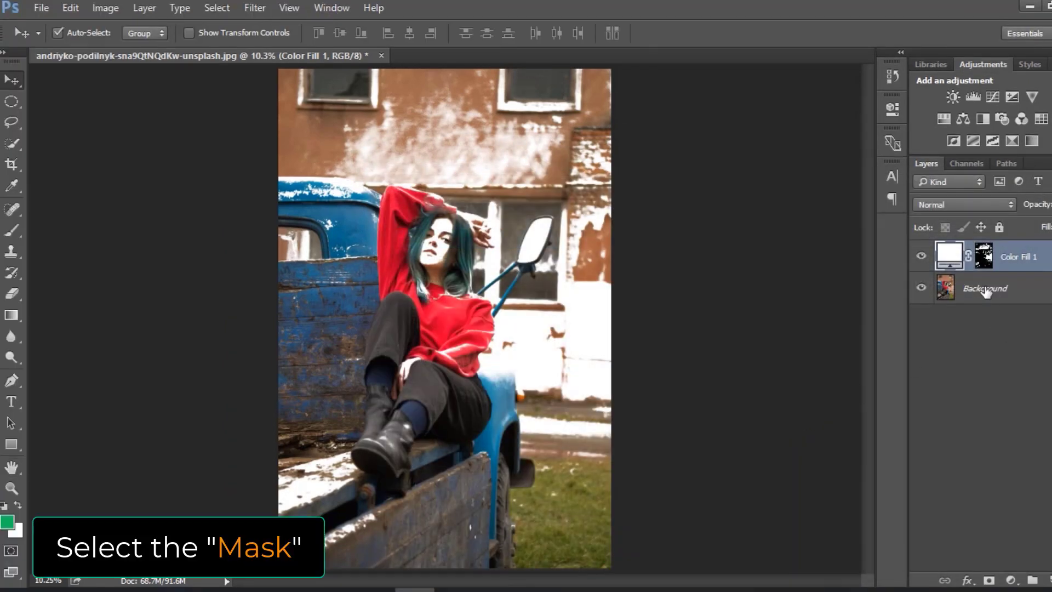
Step: Target the Color Fill 1 layer mask with the Brush tool and set the foreground color to black (000000)
{"action": "left_click", "coordinate": [990, 261]}
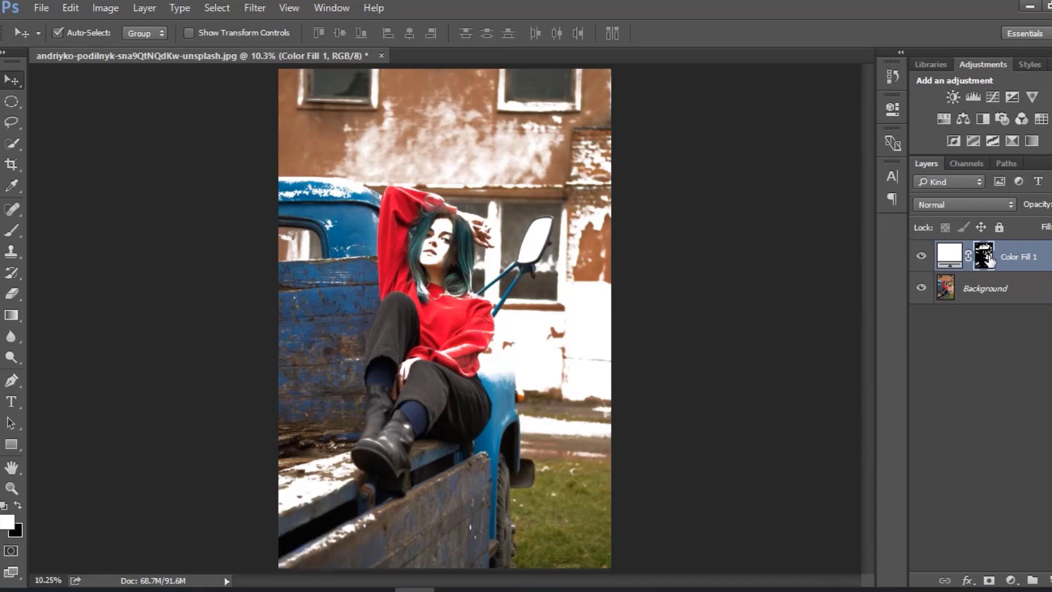
{"action": "left_click", "coordinate": [12, 230]}
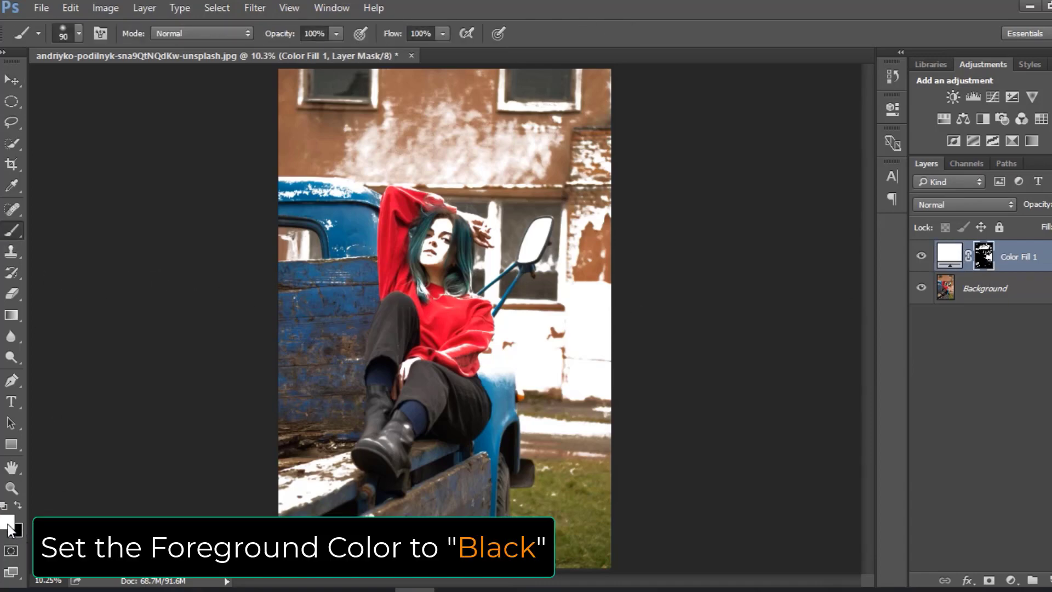
{"action": "left_click", "coordinate": [8, 524]}
{"action": "type", "text": "000000"}
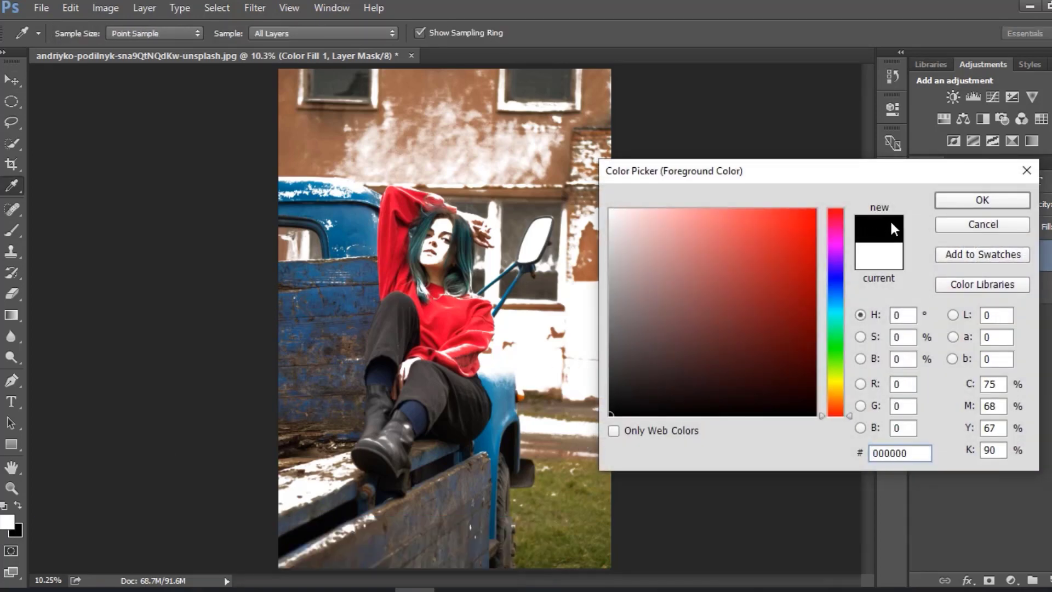
{"action": "left_click", "coordinate": [982, 200]}
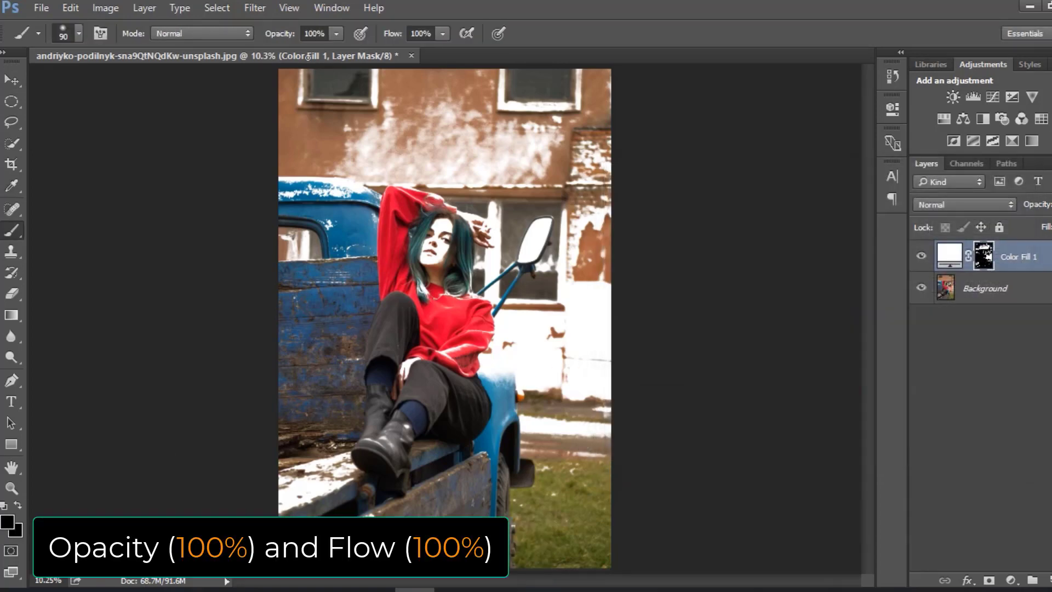
Step: Set up a soft round brush at 148 px with 0% hardness, 100% opacity and 100% flow
{"action": "left_click", "coordinate": [424, 34]}
{"action": "left_click", "coordinate": [79, 34]}
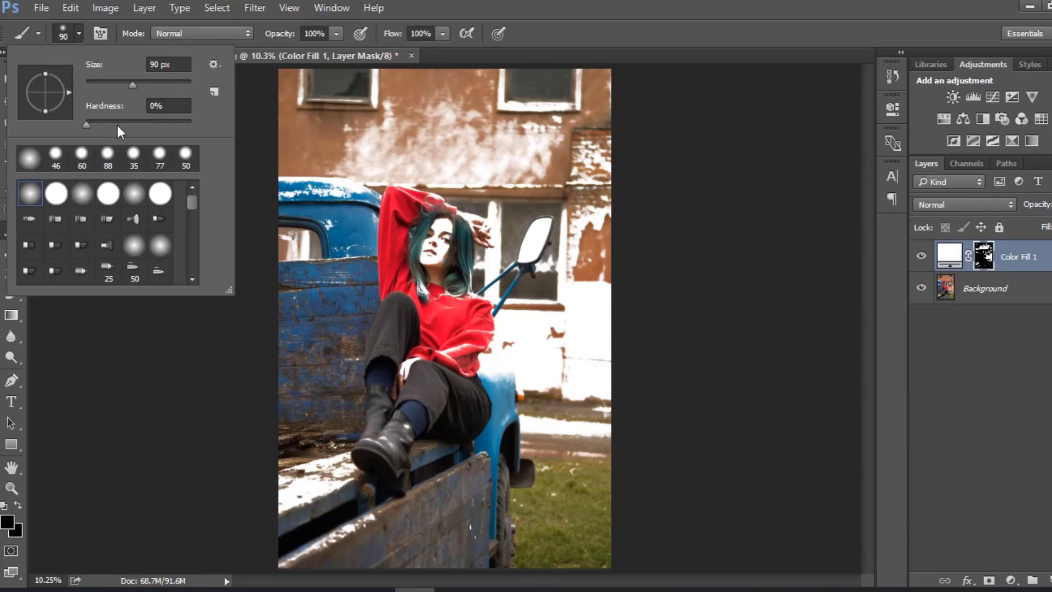
{"action": "left_click", "coordinate": [30, 194]}
{"action": "key", "text": "Return"}
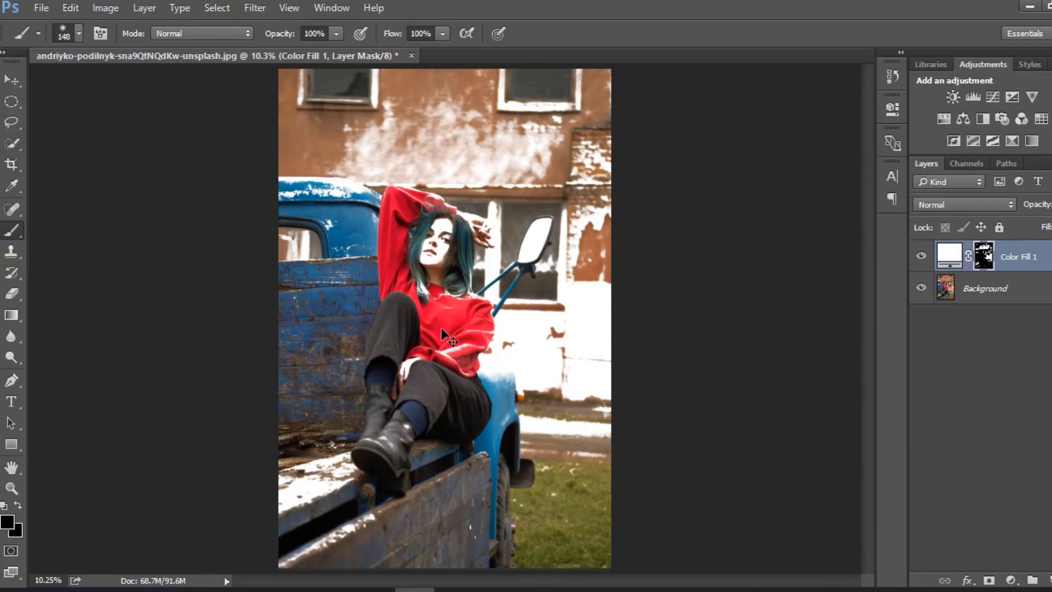
Step: Paint black on the mask over the woman's sweater, lower hair and resting hand to remove the white fill there
{"action": "scroll", "coordinate": [442, 328], "scroll_direction": "up", "scroll_amount": 5}
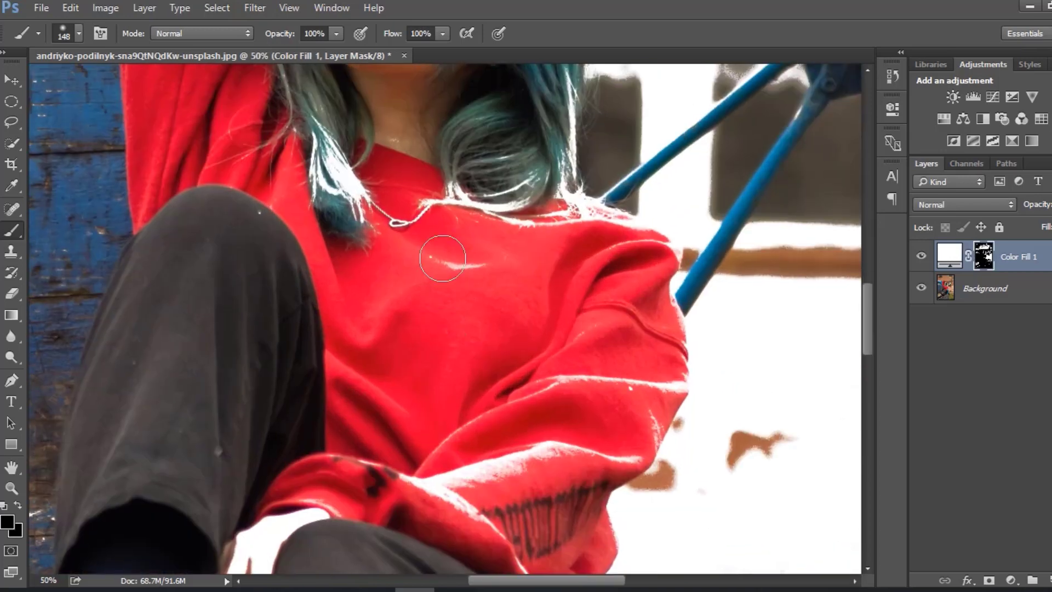
{"action": "mouse_move", "coordinate": [442, 259]}
{"action": "left_mouse_down"}
{"action": "mouse_move", "coordinate": [445, 210]}
{"action": "mouse_move", "coordinate": [359, 221]}
{"action": "mouse_move", "coordinate": [315, 112]}
{"action": "mouse_move", "coordinate": [345, 179]}
{"action": "mouse_move", "coordinate": [310, 218]}
{"action": "mouse_move", "coordinate": [510, 229]}
{"action": "mouse_move", "coordinate": [422, 265]}
{"action": "left_mouse_up"}
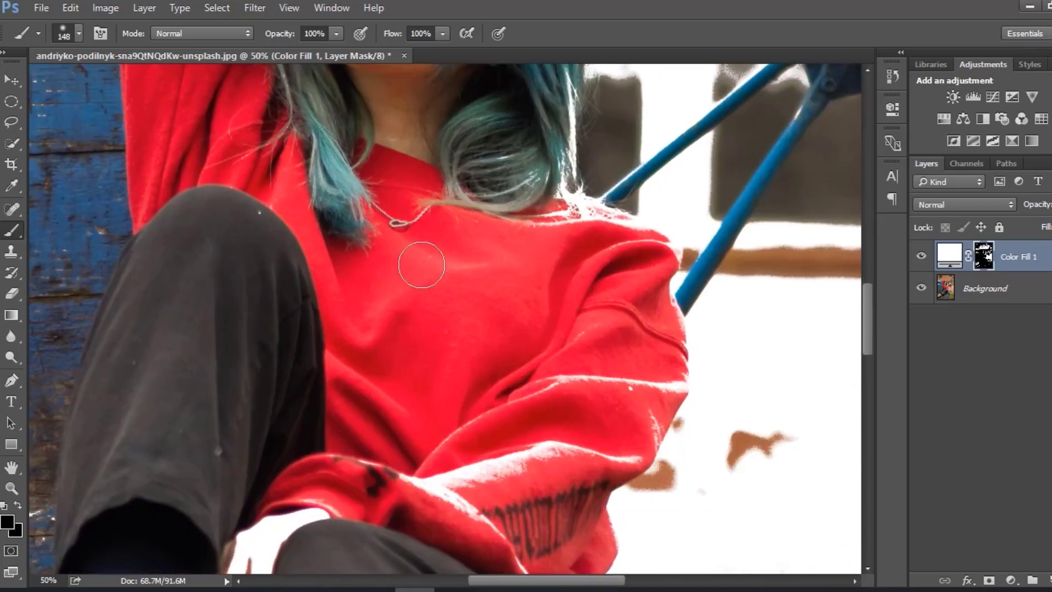
{"action": "mouse_move", "coordinate": [438, 386]}
{"action": "left_mouse_down"}
{"action": "mouse_move", "coordinate": [423, 470]}
{"action": "mouse_move", "coordinate": [587, 443]}
{"action": "mouse_move", "coordinate": [632, 297]}
{"action": "mouse_move", "coordinate": [662, 384]}
{"action": "mouse_move", "coordinate": [619, 454]}
{"action": "mouse_move", "coordinate": [461, 532]}
{"action": "mouse_move", "coordinate": [388, 464]}
{"action": "left_mouse_up"}
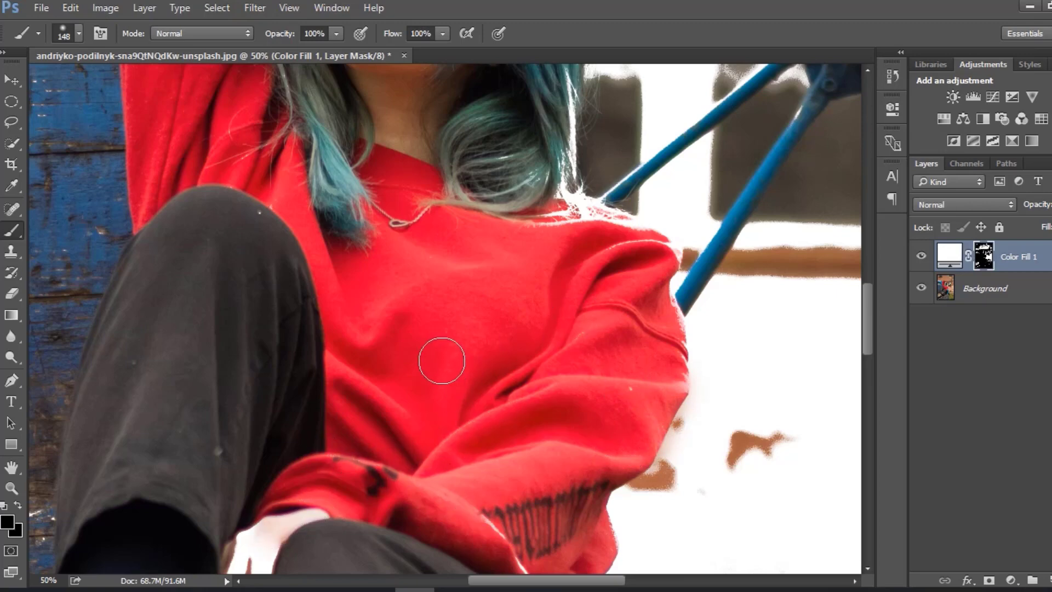
{"action": "scroll", "coordinate": [442, 360], "scroll_direction": "down", "scroll_amount": 5}
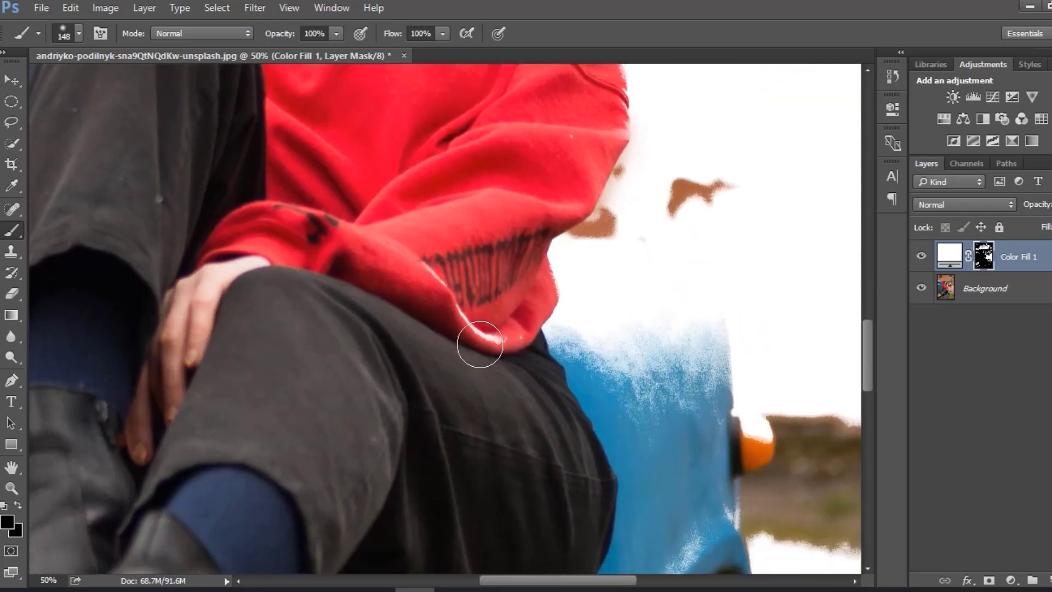
{"action": "left_click_drag", "start_coordinate": [483, 343], "coordinate": [437, 301]}
Step: Paint black on the mask over the woman's trousers and boots to clear the remaining white spots
{"action": "mouse_move", "coordinate": [342, 377]}
{"action": "left_mouse_down"}
{"action": "mouse_move", "coordinate": [456, 114]}
{"action": "mouse_move", "coordinate": [547, 32]}
{"action": "left_mouse_up"}
{"action": "left_click_drag", "start_coordinate": [400, 247], "coordinate": [406, 240]}
{"action": "mouse_move", "coordinate": [310, 326]}
{"action": "left_mouse_down"}
{"action": "mouse_move", "coordinate": [286, 321]}
{"action": "mouse_move", "coordinate": [388, 313]}
{"action": "mouse_move", "coordinate": [228, 291]}
{"action": "mouse_move", "coordinate": [196, 339]}
{"action": "left_mouse_up"}
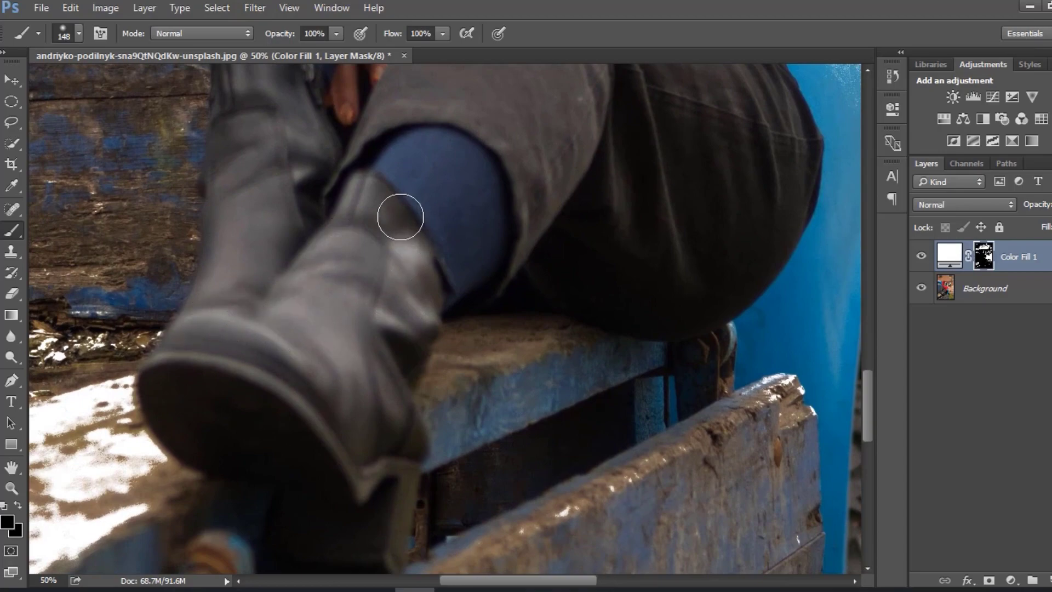
{"action": "left_click_drag", "start_coordinate": [401, 217], "coordinate": [415, 364]}
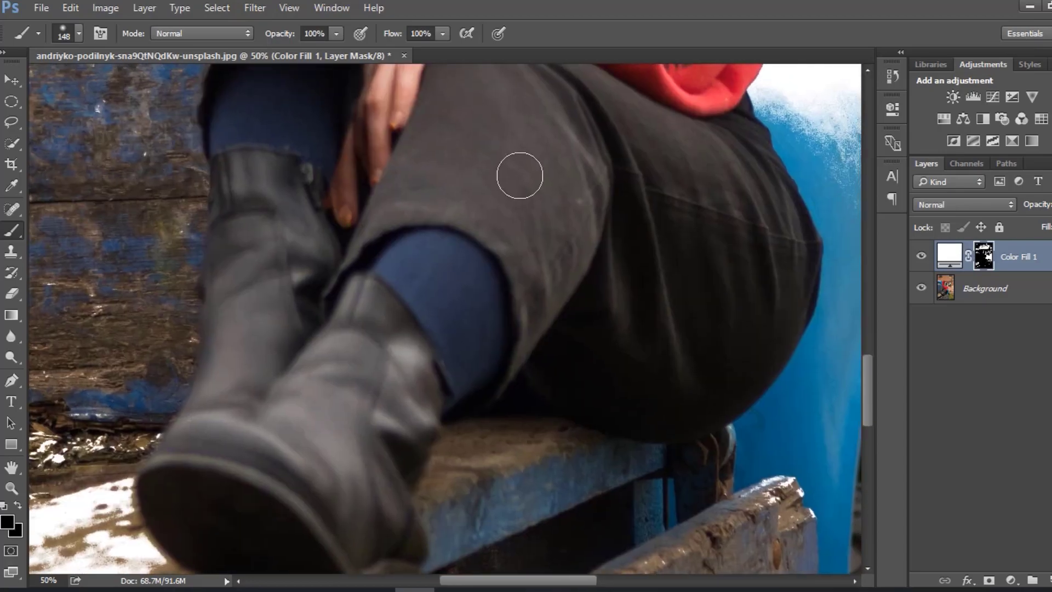
{"action": "left_click_drag", "start_coordinate": [519, 174], "coordinate": [413, 426]}
Step: Paint black on the mask over the woman's face, upper hair, raised sleeve, raised hand and shoulder to remove the white fill
{"action": "mouse_move", "coordinate": [427, 83]}
{"action": "left_mouse_down"}
{"action": "mouse_move", "coordinate": [435, 321]}
{"action": "mouse_move", "coordinate": [458, 432]}
{"action": "mouse_move", "coordinate": [411, 434]}
{"action": "mouse_move", "coordinate": [515, 280]}
{"action": "mouse_move", "coordinate": [470, 254]}
{"action": "mouse_move", "coordinate": [388, 337]}
{"action": "mouse_move", "coordinate": [266, 277]}
{"action": "left_mouse_up"}
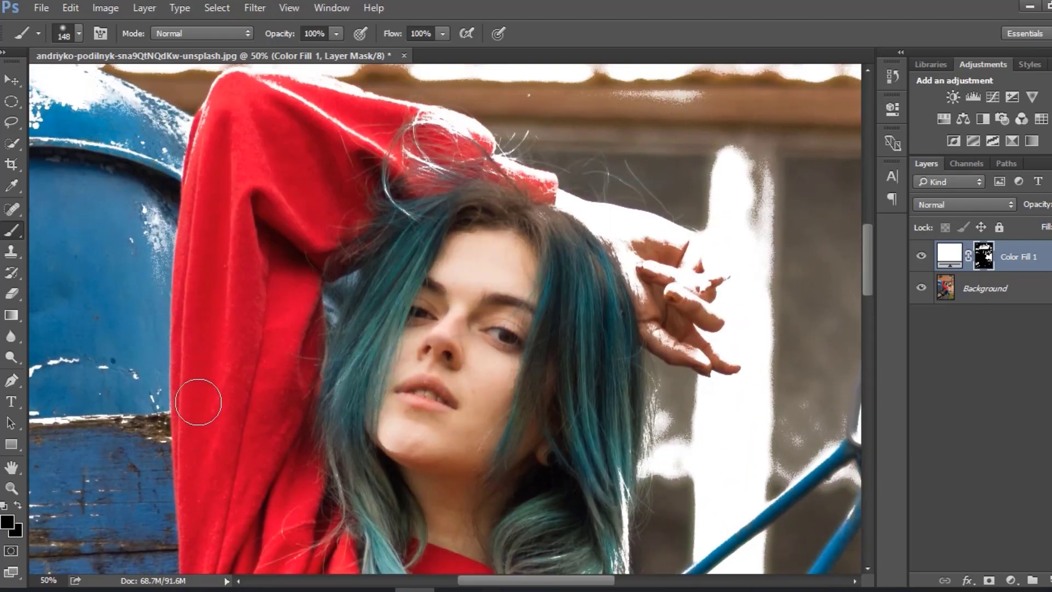
{"action": "scroll", "coordinate": [263, 169], "scroll_direction": "up", "scroll_amount": 3}
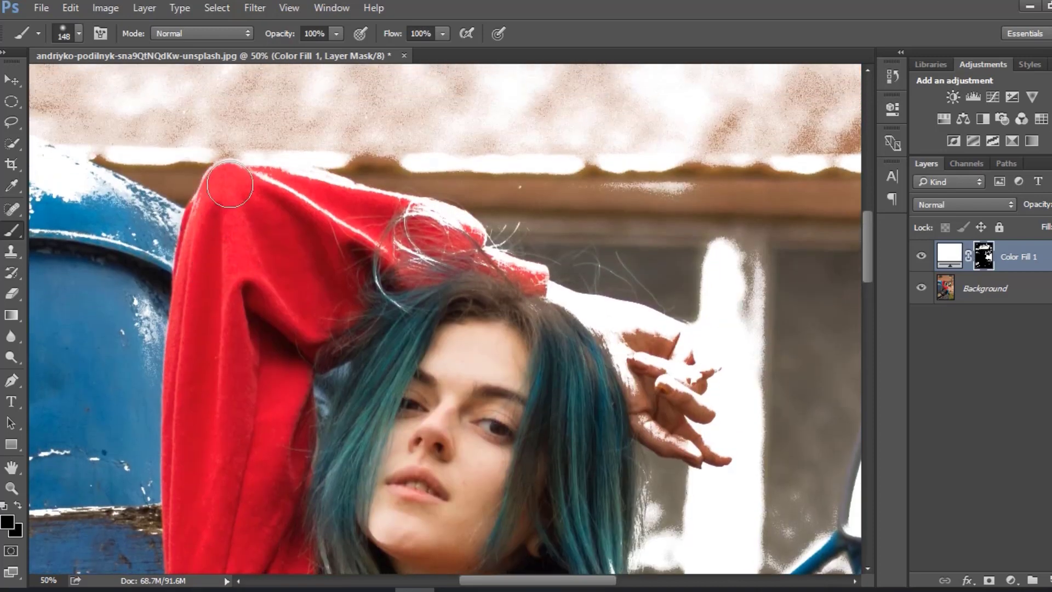
{"action": "mouse_move", "coordinate": [408, 236]}
{"action": "left_mouse_down"}
{"action": "mouse_move", "coordinate": [444, 248]}
{"action": "mouse_move", "coordinate": [300, 191]}
{"action": "mouse_move", "coordinate": [222, 187]}
{"action": "mouse_move", "coordinate": [464, 239]}
{"action": "mouse_move", "coordinate": [551, 301]}
{"action": "mouse_move", "coordinate": [517, 308]}
{"action": "mouse_move", "coordinate": [569, 305]}
{"action": "mouse_move", "coordinate": [646, 351]}
{"action": "mouse_move", "coordinate": [605, 377]}
{"action": "mouse_move", "coordinate": [687, 441]}
{"action": "mouse_move", "coordinate": [683, 403]}
{"action": "mouse_move", "coordinate": [693, 401]}
{"action": "mouse_move", "coordinate": [651, 372]}
{"action": "mouse_move", "coordinate": [646, 338]}
{"action": "mouse_move", "coordinate": [686, 354]}
{"action": "mouse_move", "coordinate": [699, 380]}
{"action": "mouse_move", "coordinate": [673, 405]}
{"action": "mouse_move", "coordinate": [693, 445]}
{"action": "mouse_move", "coordinate": [678, 464]}
{"action": "left_mouse_up"}
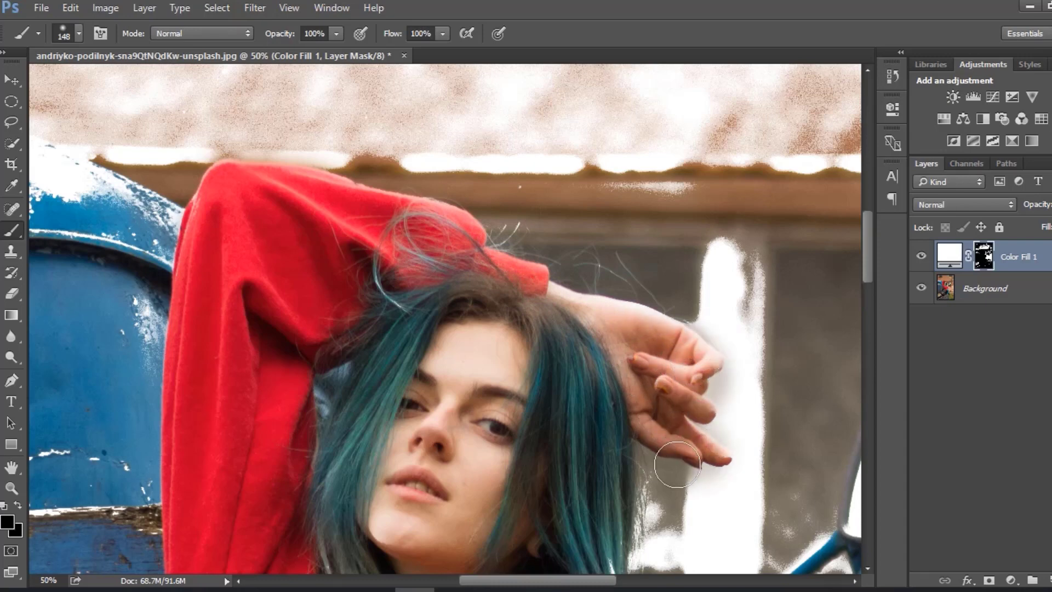
{"action": "left_click_drag", "start_coordinate": [575, 458], "coordinate": [456, 228]}
{"action": "mouse_move", "coordinate": [496, 324]}
{"action": "left_mouse_down"}
{"action": "mouse_move", "coordinate": [470, 432]}
{"action": "mouse_move", "coordinate": [483, 481]}
{"action": "mouse_move", "coordinate": [447, 478]}
{"action": "mouse_move", "coordinate": [551, 491]}
{"action": "mouse_move", "coordinate": [491, 472]}
{"action": "mouse_move", "coordinate": [529, 504]}
{"action": "mouse_move", "coordinate": [406, 280]}
{"action": "mouse_move", "coordinate": [419, 298]}
{"action": "mouse_move", "coordinate": [422, 271]}
{"action": "mouse_move", "coordinate": [417, 350]}
{"action": "mouse_move", "coordinate": [426, 356]}
{"action": "mouse_move", "coordinate": [427, 273]}
{"action": "left_mouse_up"}
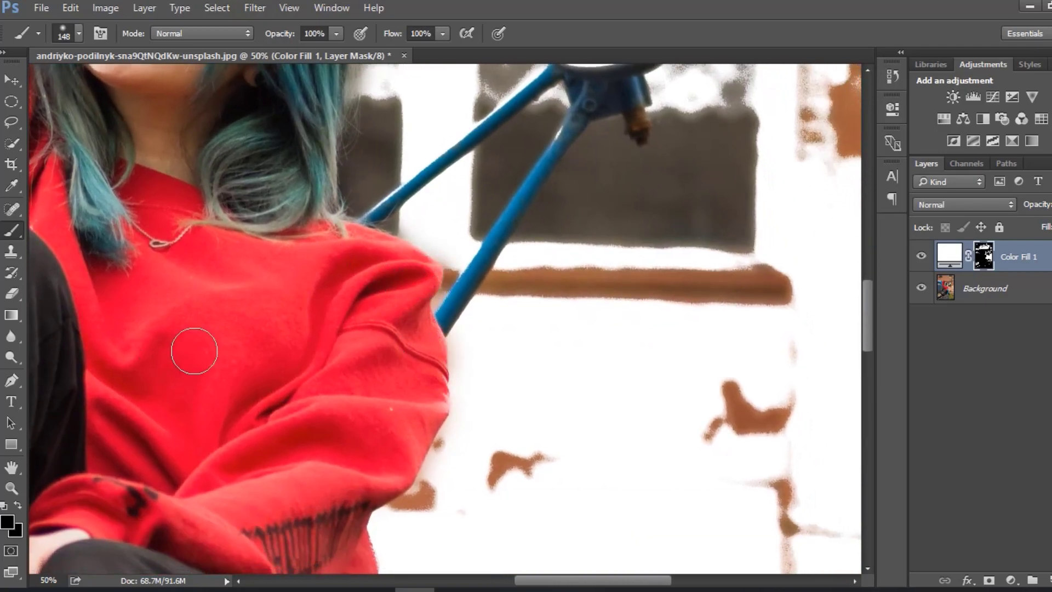
Step: Add a second Solid Color fill layer in white (ffffff) above Color Fill 1
{"action": "key", "text": "ctrl+0"}
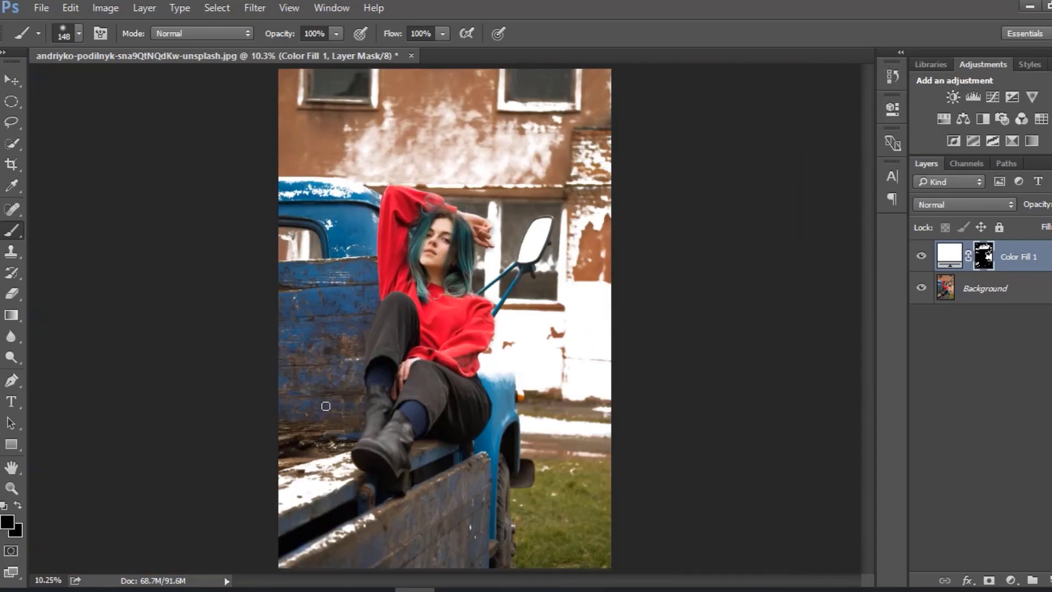
{"action": "left_click", "coordinate": [1011, 581]}
{"action": "left_click", "coordinate": [1005, 230]}
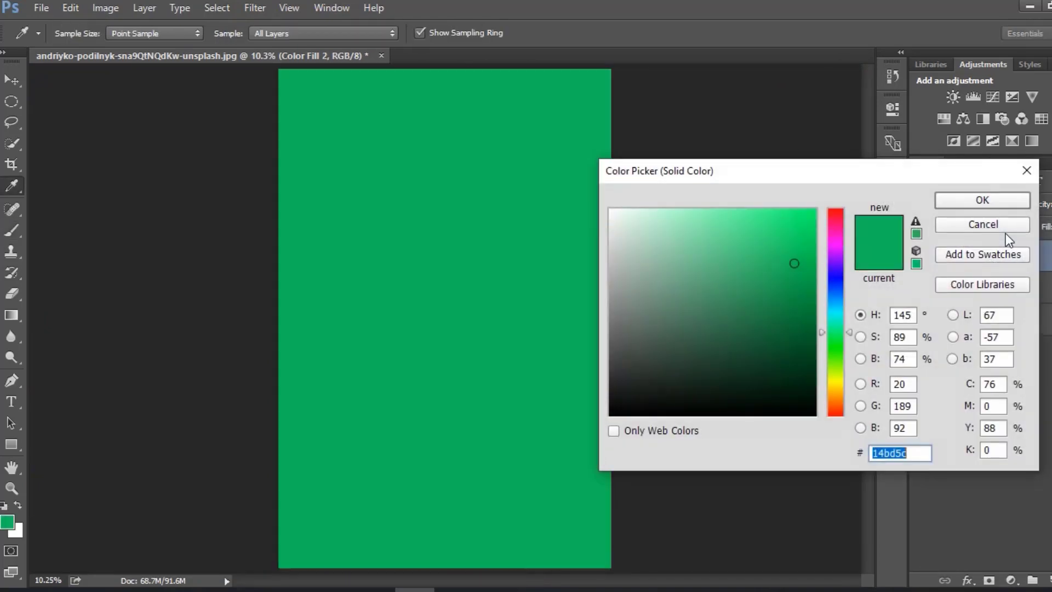
{"action": "type", "text": "ffffff"}
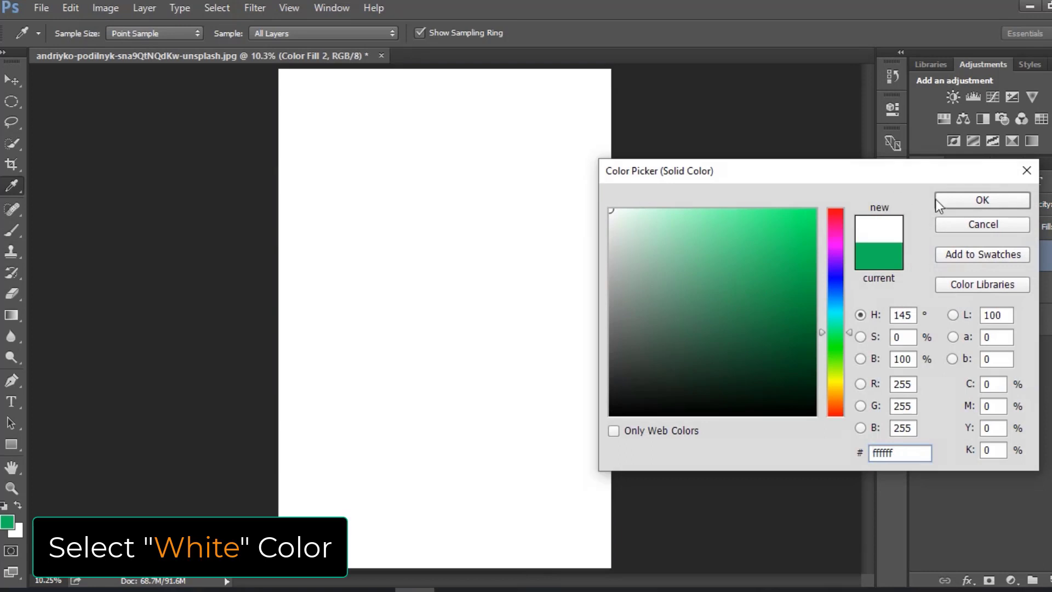
{"action": "left_click", "coordinate": [946, 199]}
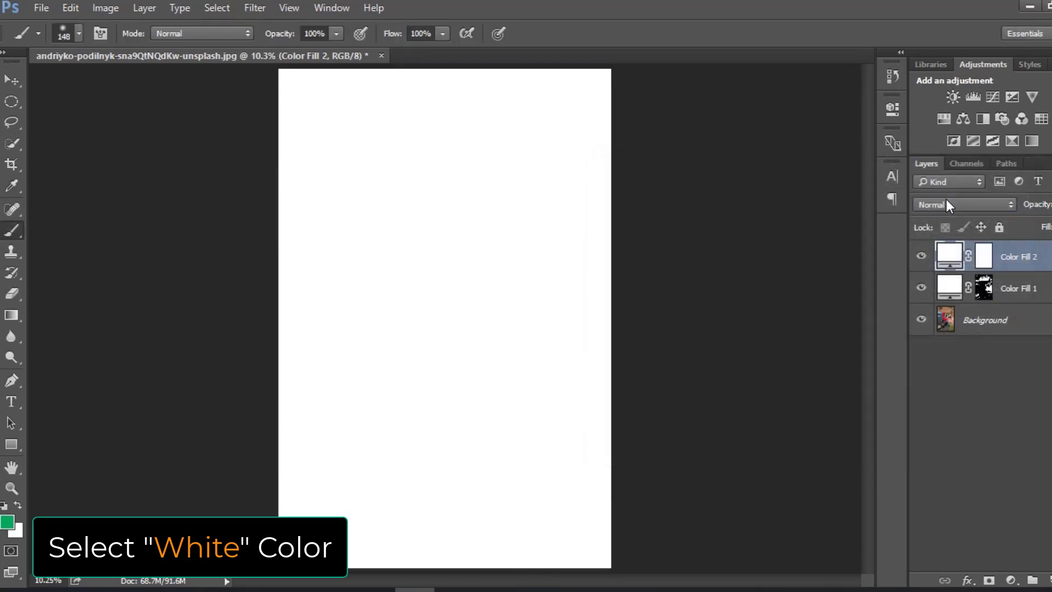
Step: In Color Fill 2's Blending Options, split the Underlying Layer black slider to 41 / 88 and apply it
{"action": "right_click", "coordinate": [1018, 256]}
{"action": "left_click", "coordinate": [895, 103]}
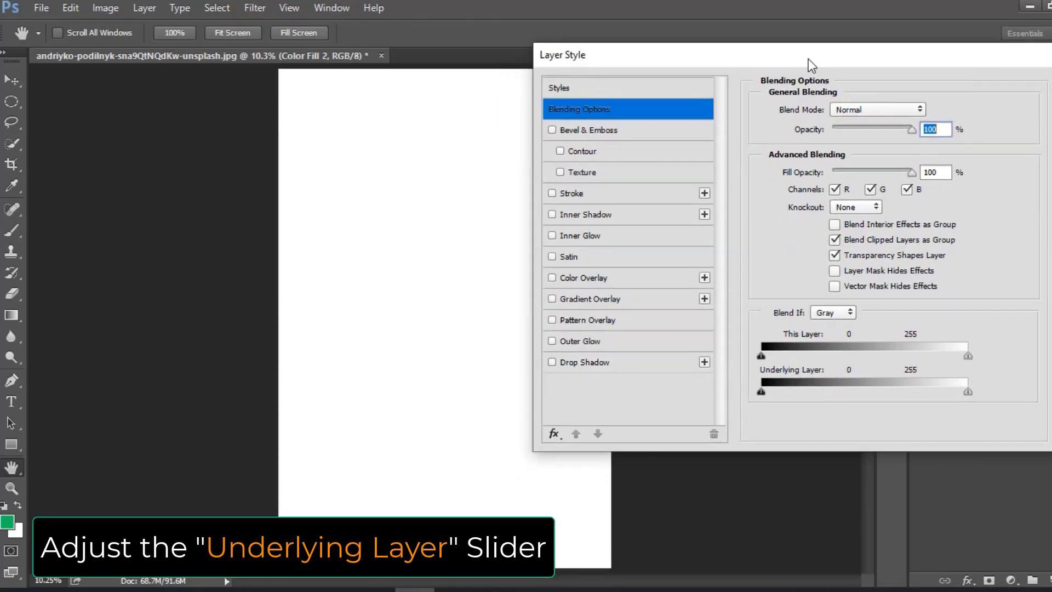
{"action": "left_click_drag", "start_coordinate": [762, 393], "coordinate": [794, 394]}
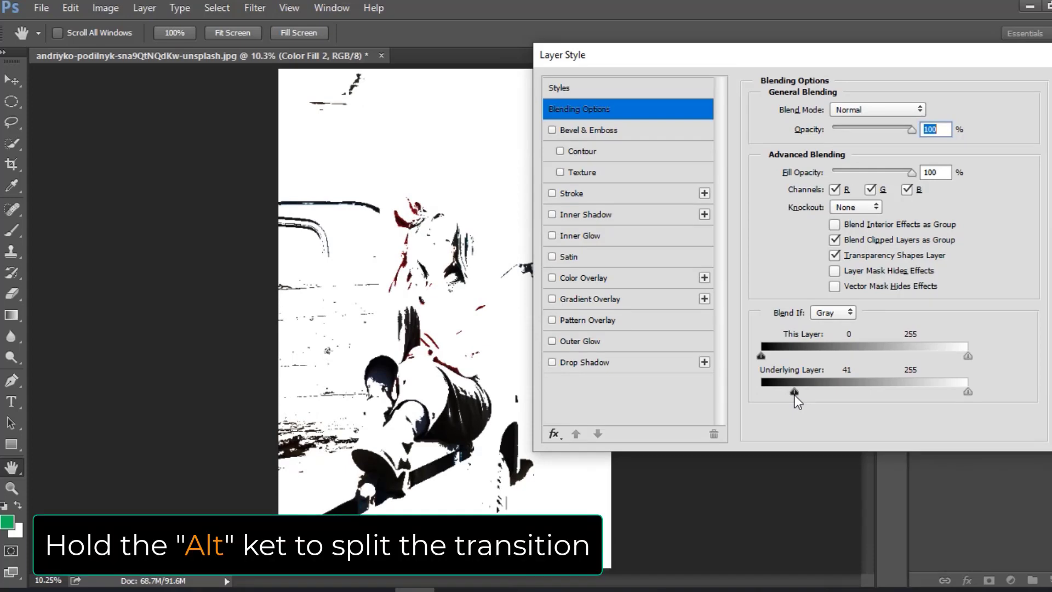
{"action": "left_click_drag", "start_coordinate": [794, 395], "coordinate": [826, 396]}
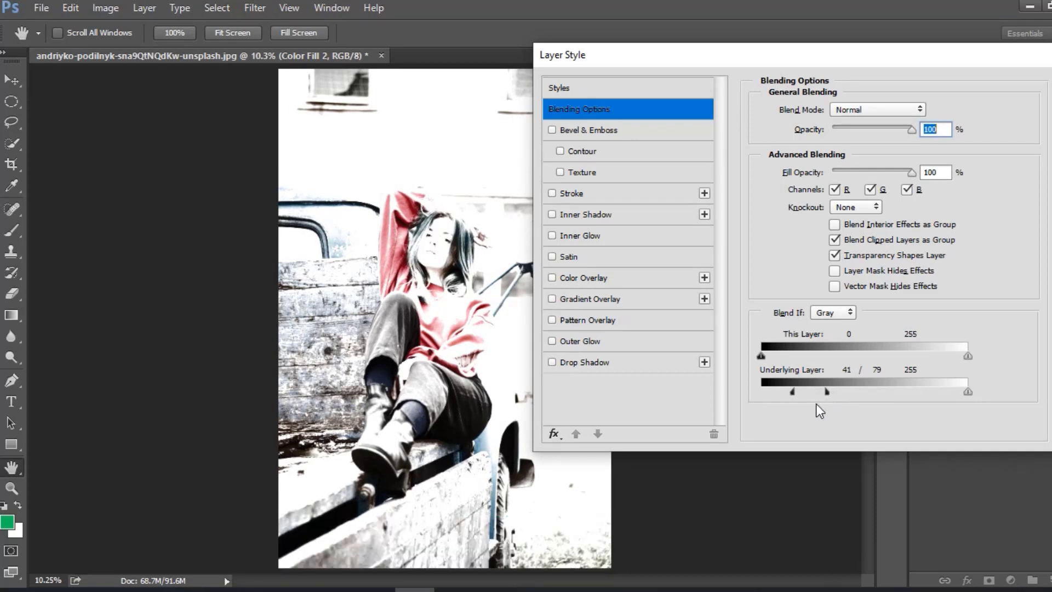
{"action": "left_click_drag", "start_coordinate": [824, 395], "coordinate": [833, 394]}
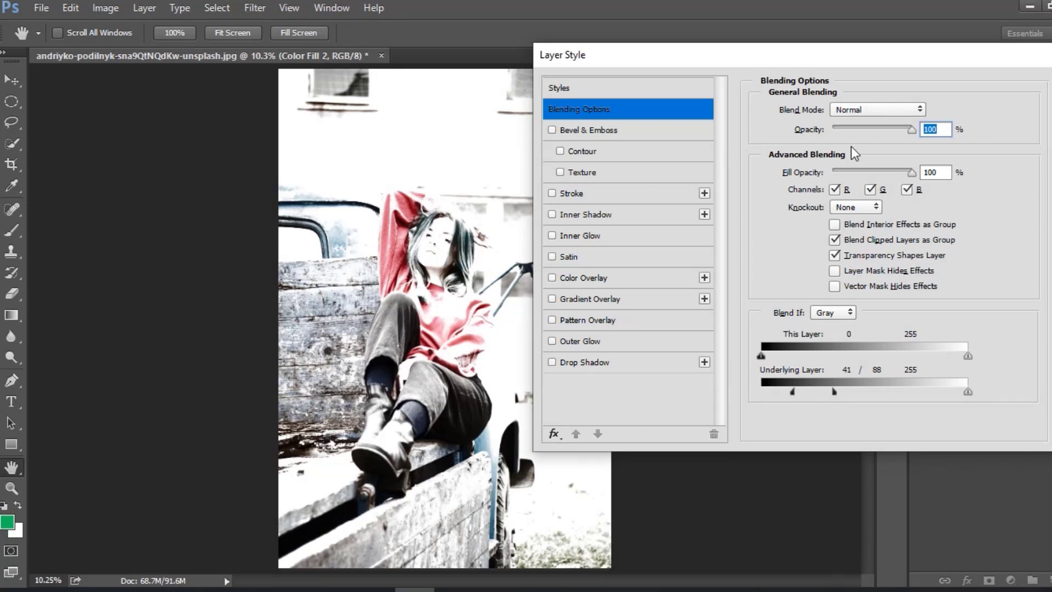
{"action": "left_click_drag", "start_coordinate": [827, 54], "coordinate": [628, 153]}
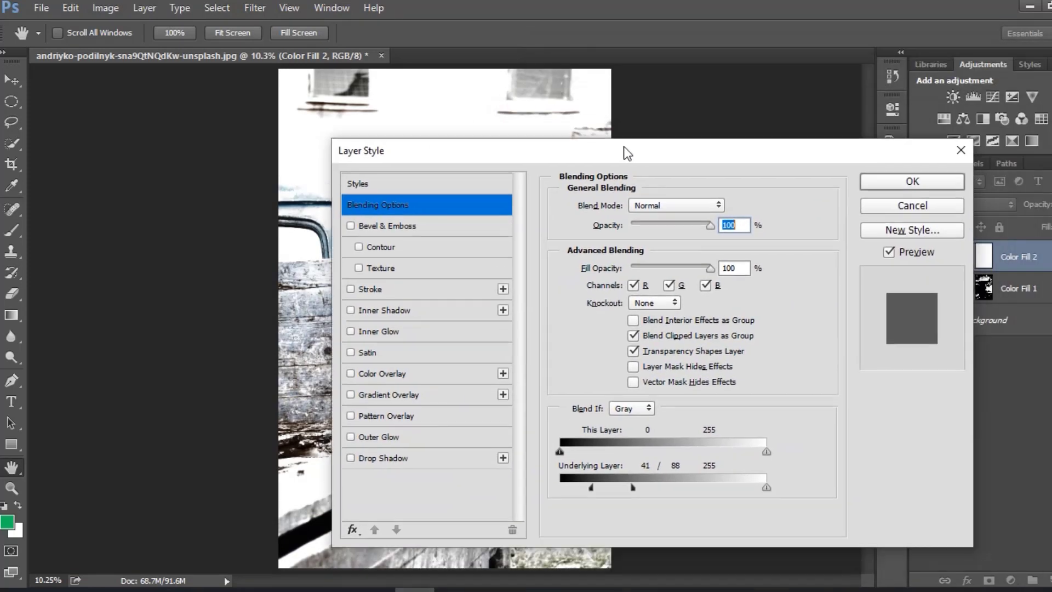
{"action": "key", "text": "b"}
{"action": "left_click", "coordinate": [912, 182]}
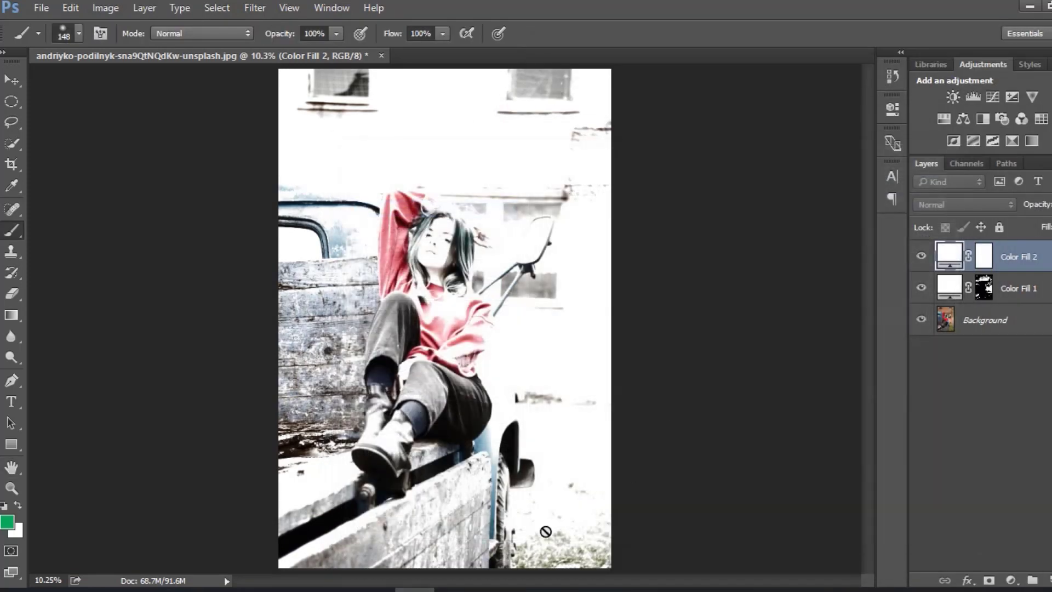
Step: Invert the Color Fill 2 layer mask and set the foreground color to white (ffffff)
{"action": "left_click", "coordinate": [985, 258]}
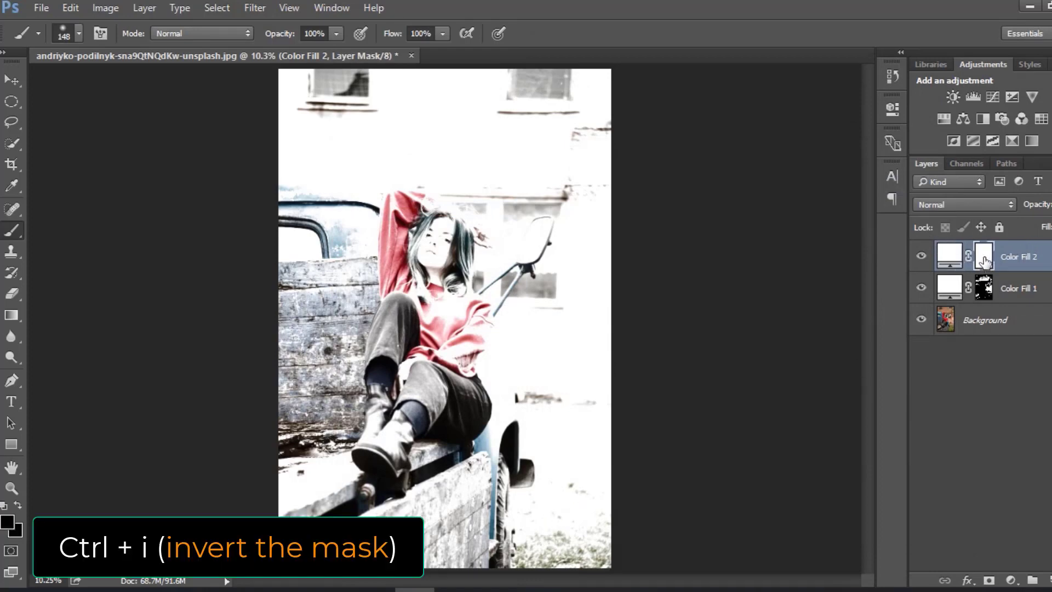
{"action": "key", "text": "ctrl+i"}
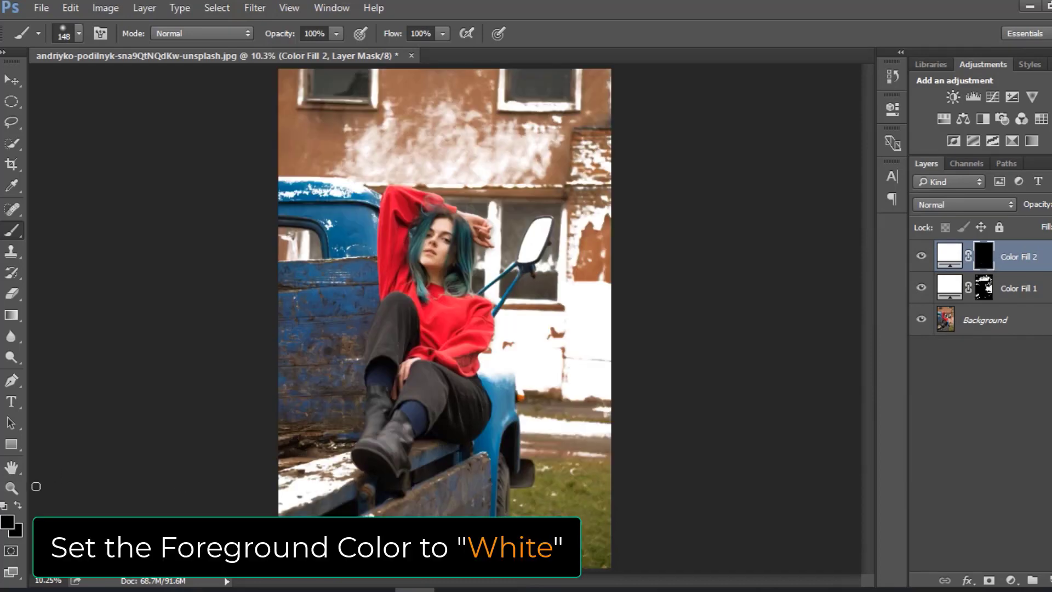
{"action": "left_click", "coordinate": [8, 526]}
{"action": "left_click", "coordinate": [692, 345]}
{"action": "left_click_drag", "start_coordinate": [693, 345], "coordinate": [570, 179]}
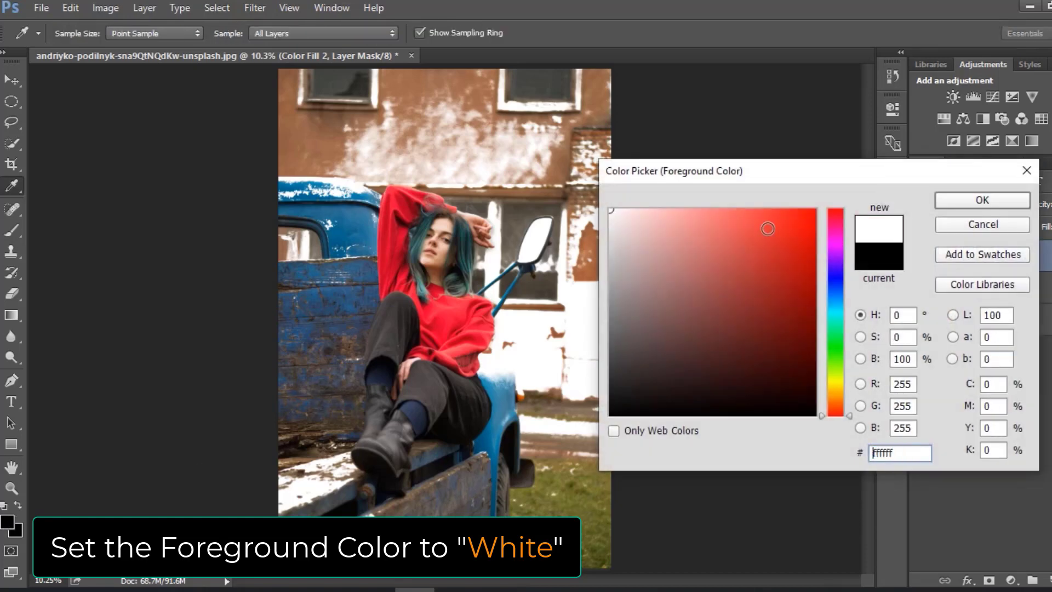
{"action": "key", "text": "b"}
{"action": "left_click", "coordinate": [966, 198]}
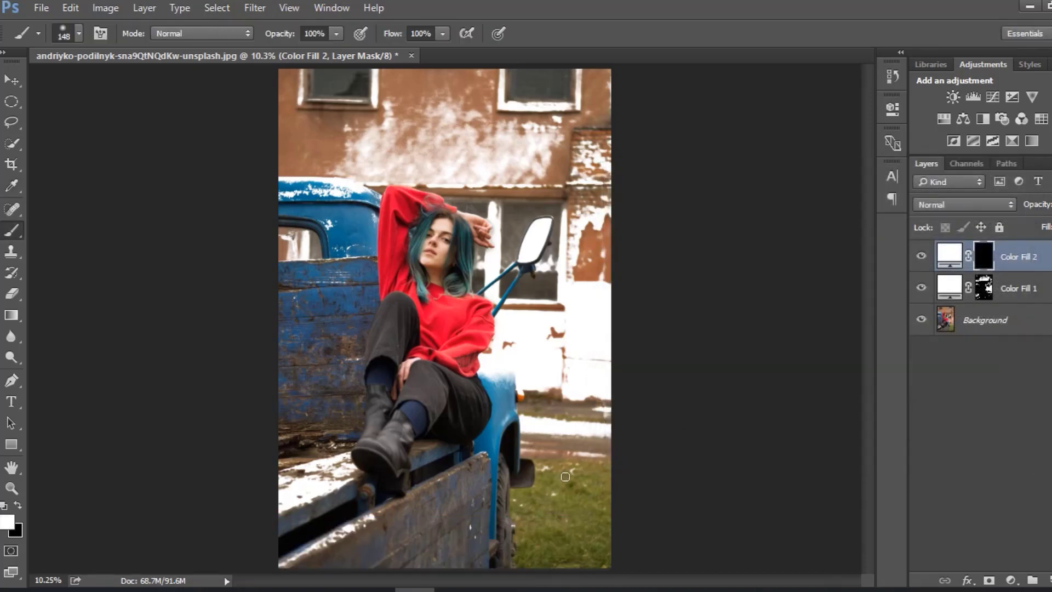
Step: Paint white on the Color Fill 2 mask over the grass beside the truck with a 400 px brush
{"action": "scroll", "coordinate": [565, 475], "scroll_direction": "up", "scroll_amount": 3}
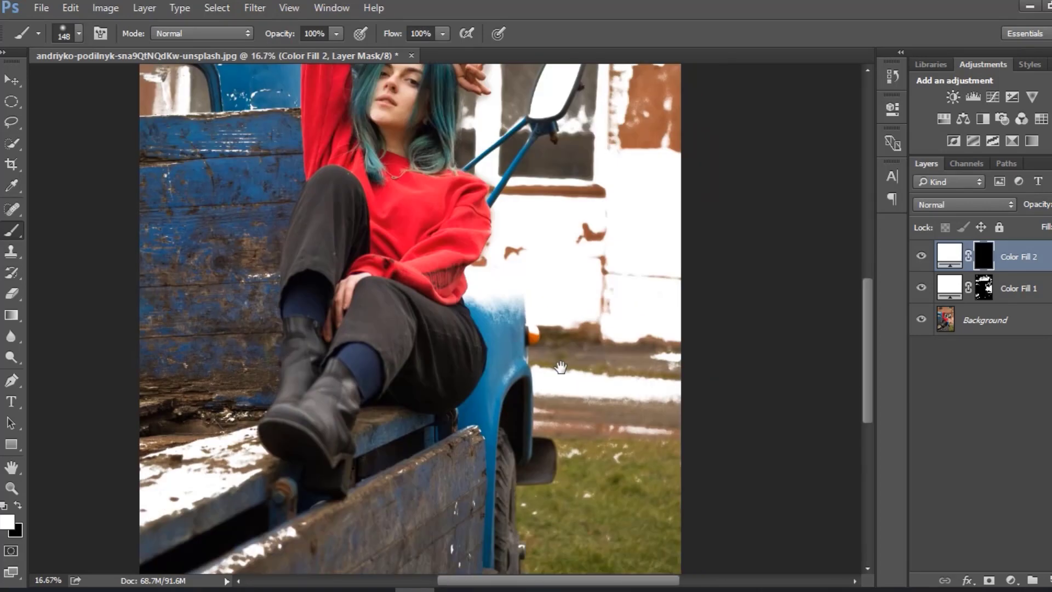
{"action": "key", "text": "bracketright"}
{"action": "key", "text": "bracketright"}
{"action": "key", "text": "bracketright"}
{"action": "key", "text": "bracketright"}
{"action": "key", "text": "bracketright"}
{"action": "key", "text": "bracketright"}
{"action": "key", "text": "bracketright"}
{"action": "key", "text": "bracketright"}
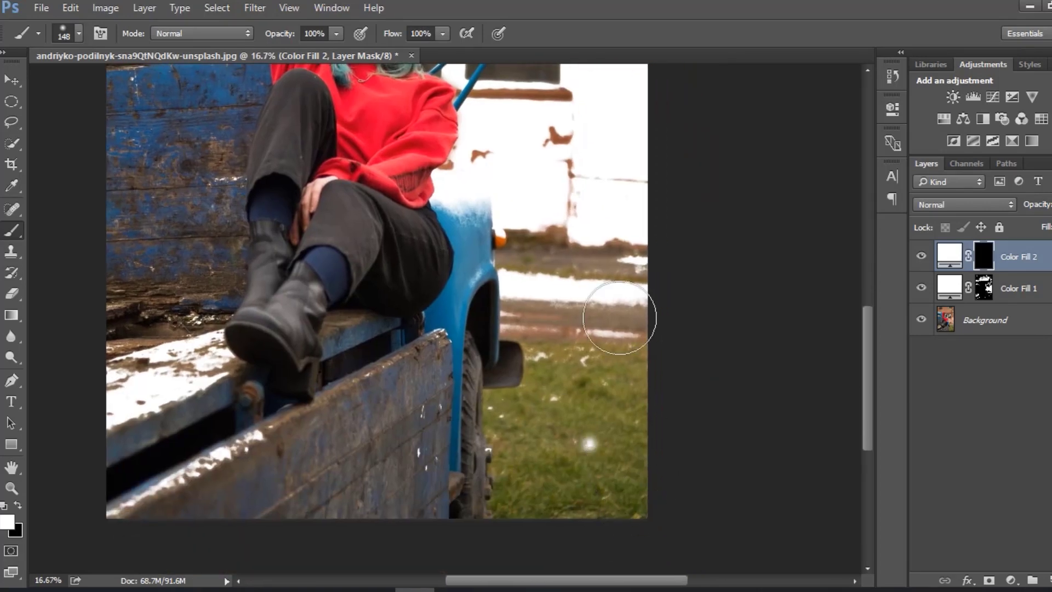
{"action": "mouse_move", "coordinate": [617, 318]}
{"action": "left_mouse_down"}
{"action": "mouse_move", "coordinate": [636, 425]}
{"action": "mouse_move", "coordinate": [603, 445]}
{"action": "mouse_move", "coordinate": [599, 344]}
{"action": "mouse_move", "coordinate": [609, 523]}
{"action": "mouse_move", "coordinate": [538, 488]}
{"action": "mouse_move", "coordinate": [521, 508]}
{"action": "mouse_move", "coordinate": [534, 434]}
{"action": "mouse_move", "coordinate": [525, 439]}
{"action": "mouse_move", "coordinate": [504, 409]}
{"action": "mouse_move", "coordinate": [536, 403]}
{"action": "mouse_move", "coordinate": [586, 360]}
{"action": "mouse_move", "coordinate": [564, 443]}
{"action": "left_mouse_up"}
Step: Paint white on the mask over the path and lower house wall beside the truck with a 175 px brush
{"action": "key", "text": "bracketleft"}
{"action": "key", "text": "space"}
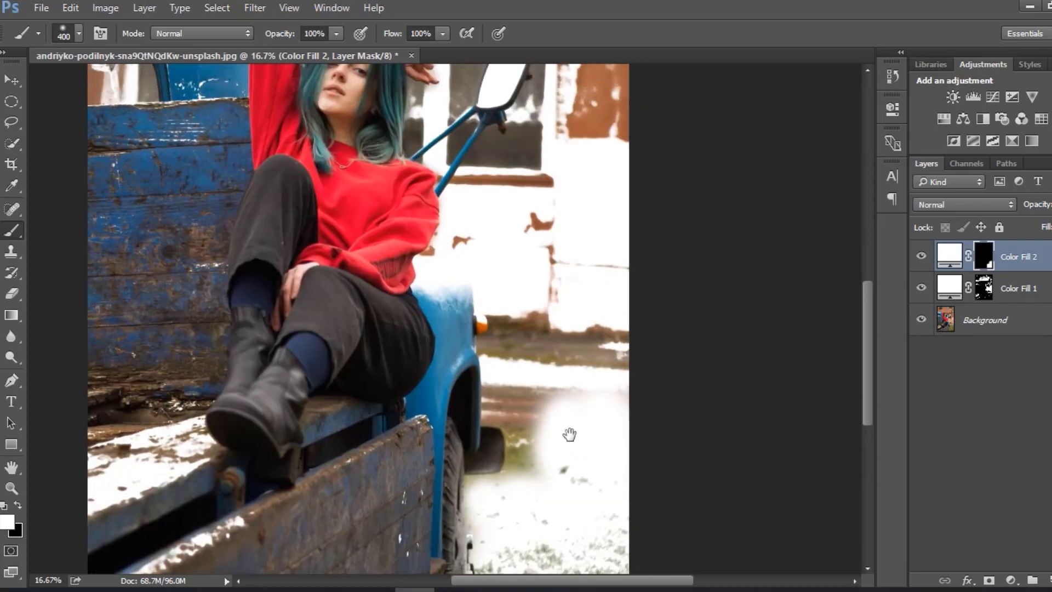
{"action": "key", "text": "ctrl+plus"}
{"action": "key", "text": "ctrl+plus"}
{"action": "key", "text": "bracketleft"}
{"action": "mouse_move", "coordinate": [575, 525]}
{"action": "left_mouse_down"}
{"action": "mouse_move", "coordinate": [595, 474]}
{"action": "mouse_move", "coordinate": [566, 546]}
{"action": "mouse_move", "coordinate": [487, 571]}
{"action": "mouse_move", "coordinate": [560, 524]}
{"action": "mouse_move", "coordinate": [557, 475]}
{"action": "mouse_move", "coordinate": [557, 542]}
{"action": "mouse_move", "coordinate": [568, 481]}
{"action": "mouse_move", "coordinate": [514, 469]}
{"action": "mouse_move", "coordinate": [522, 427]}
{"action": "mouse_move", "coordinate": [529, 420]}
{"action": "mouse_move", "coordinate": [514, 443]}
{"action": "mouse_move", "coordinate": [566, 449]}
{"action": "left_mouse_up"}
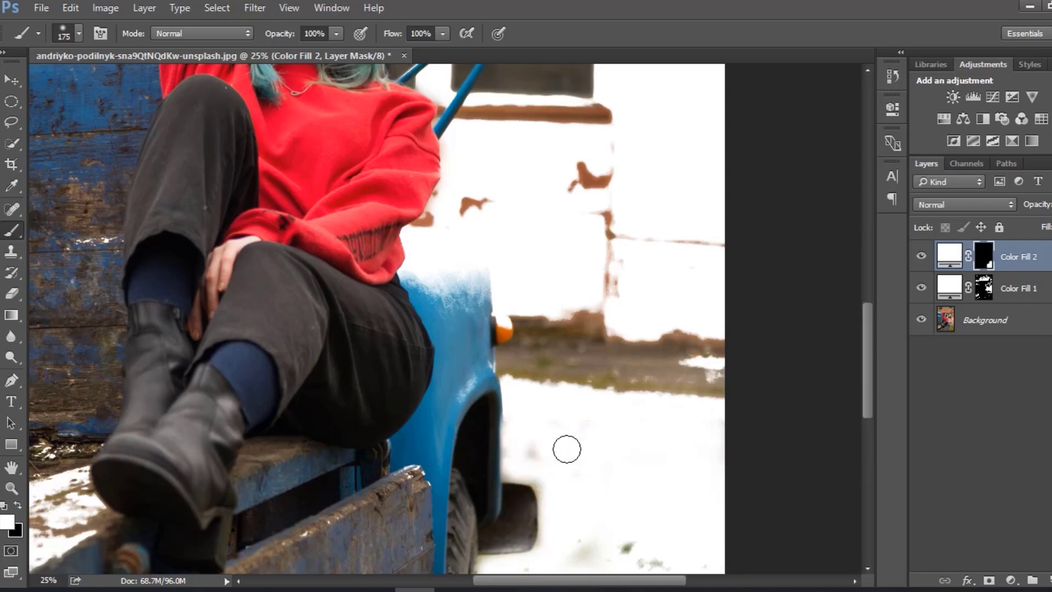
{"action": "mouse_move", "coordinate": [638, 393]}
{"action": "left_mouse_down"}
{"action": "mouse_move", "coordinate": [624, 427]}
{"action": "mouse_move", "coordinate": [688, 451]}
{"action": "mouse_move", "coordinate": [669, 438]}
{"action": "mouse_move", "coordinate": [684, 416]}
{"action": "mouse_move", "coordinate": [543, 428]}
{"action": "mouse_move", "coordinate": [615, 409]}
{"action": "mouse_move", "coordinate": [497, 429]}
{"action": "mouse_move", "coordinate": [488, 411]}
{"action": "mouse_move", "coordinate": [495, 423]}
{"action": "mouse_move", "coordinate": [509, 385]}
{"action": "mouse_move", "coordinate": [607, 406]}
{"action": "mouse_move", "coordinate": [576, 412]}
{"action": "mouse_move", "coordinate": [602, 293]}
{"action": "mouse_move", "coordinate": [587, 262]}
{"action": "mouse_move", "coordinate": [560, 251]}
{"action": "mouse_move", "coordinate": [580, 227]}
{"action": "mouse_move", "coordinate": [418, 288]}
{"action": "mouse_move", "coordinate": [590, 312]}
{"action": "mouse_move", "coordinate": [591, 397]}
{"action": "mouse_move", "coordinate": [617, 310]}
{"action": "left_mouse_up"}
{"action": "left_click_drag", "start_coordinate": [605, 241], "coordinate": [597, 468]}
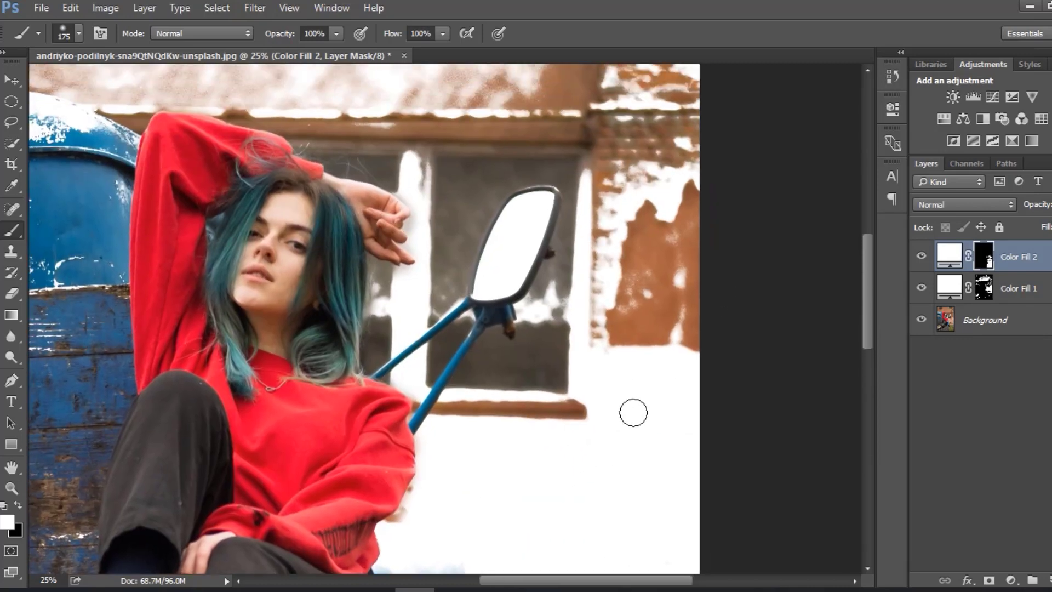
Step: Paint white on the mask over the brick wall beyond the side mirror, enlarging the brush to 300 px
{"action": "left_click_drag", "start_coordinate": [693, 122], "coordinate": [689, 263]}
{"action": "key", "text": "bracketright"}
{"action": "key", "text": "bracketright"}
{"action": "key", "text": "bracketright"}
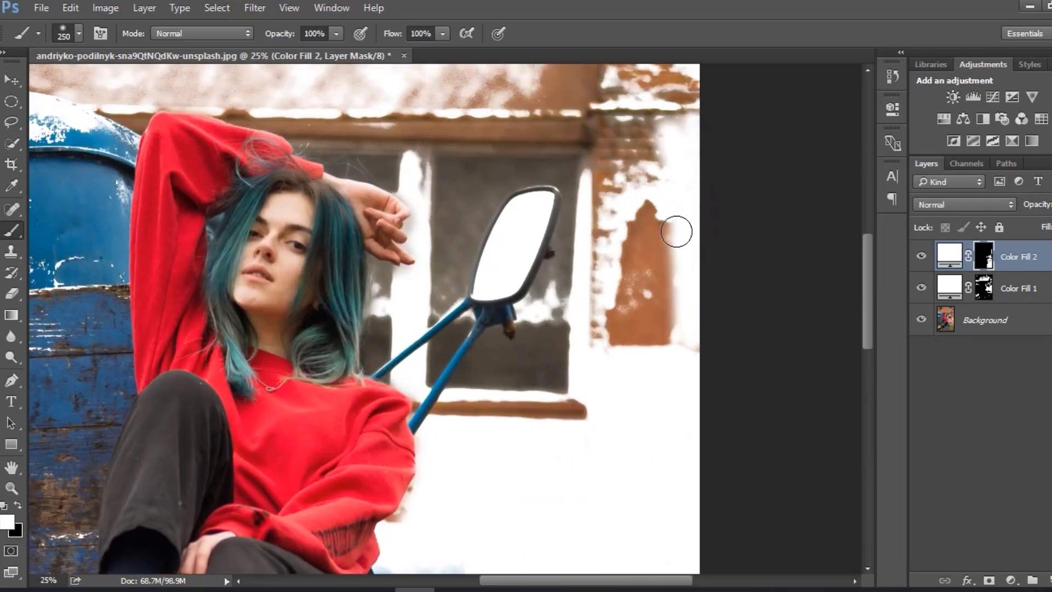
{"action": "mouse_move", "coordinate": [653, 168]}
{"action": "left_mouse_down"}
{"action": "mouse_move", "coordinate": [661, 302]}
{"action": "mouse_move", "coordinate": [625, 245]}
{"action": "mouse_move", "coordinate": [616, 168]}
{"action": "mouse_move", "coordinate": [609, 351]}
{"action": "mouse_move", "coordinate": [614, 104]}
{"action": "left_mouse_up"}
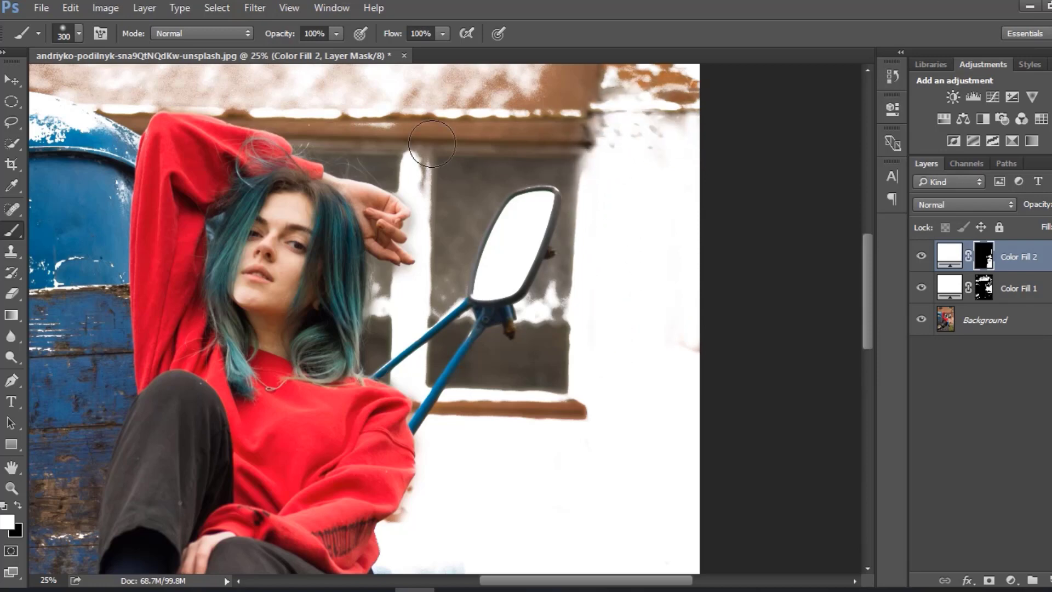
Step: Paint white on the mask over the upper house wall and around its windows, enlarging the brush to 600 px
{"action": "left_click_drag", "start_coordinate": [649, 164], "coordinate": [588, 518]}
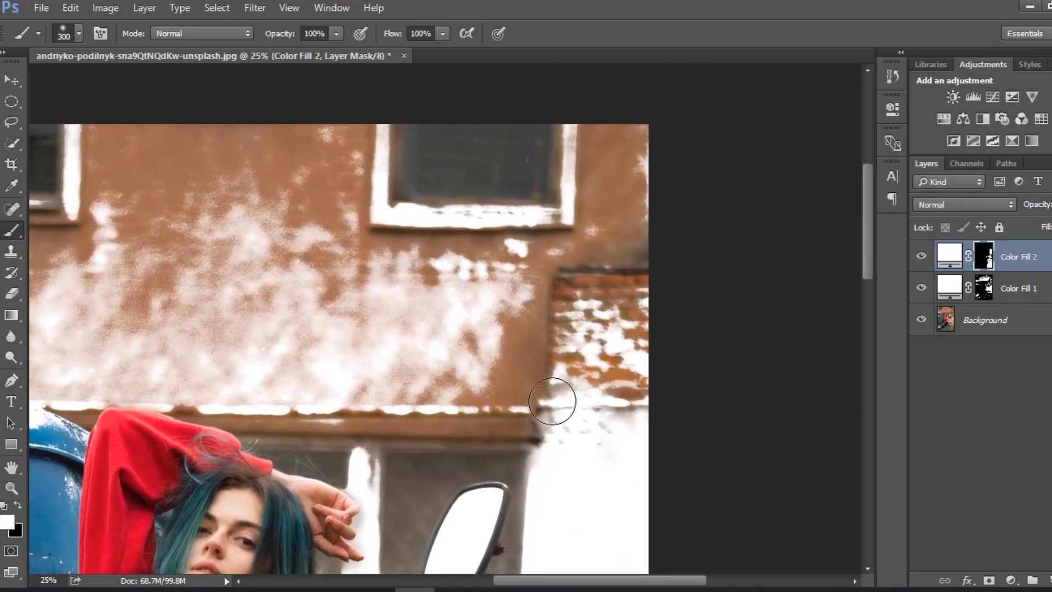
{"action": "mouse_move", "coordinate": [553, 401]}
{"action": "left_mouse_down"}
{"action": "mouse_move", "coordinate": [674, 392]}
{"action": "mouse_move", "coordinate": [522, 387]}
{"action": "mouse_move", "coordinate": [449, 349]}
{"action": "mouse_move", "coordinate": [537, 308]}
{"action": "mouse_move", "coordinate": [508, 282]}
{"action": "mouse_move", "coordinate": [593, 248]}
{"action": "mouse_move", "coordinate": [611, 151]}
{"action": "mouse_move", "coordinate": [621, 147]}
{"action": "mouse_move", "coordinate": [634, 176]}
{"action": "mouse_move", "coordinate": [598, 174]}
{"action": "mouse_move", "coordinate": [591, 233]}
{"action": "mouse_move", "coordinate": [362, 266]}
{"action": "mouse_move", "coordinate": [293, 239]}
{"action": "mouse_move", "coordinate": [353, 159]}
{"action": "mouse_move", "coordinate": [356, 117]}
{"action": "mouse_move", "coordinate": [342, 206]}
{"action": "mouse_move", "coordinate": [293, 143]}
{"action": "mouse_move", "coordinate": [263, 215]}
{"action": "mouse_move", "coordinate": [271, 190]}
{"action": "mouse_move", "coordinate": [262, 210]}
{"action": "mouse_move", "coordinate": [218, 159]}
{"action": "mouse_move", "coordinate": [284, 269]}
{"action": "mouse_move", "coordinate": [222, 282]}
{"action": "mouse_move", "coordinate": [200, 123]}
{"action": "mouse_move", "coordinate": [147, 149]}
{"action": "mouse_move", "coordinate": [141, 202]}
{"action": "mouse_move", "coordinate": [42, 285]}
{"action": "mouse_move", "coordinate": [65, 271]}
{"action": "mouse_move", "coordinate": [224, 310]}
{"action": "mouse_move", "coordinate": [345, 358]}
{"action": "mouse_move", "coordinate": [472, 349]}
{"action": "mouse_move", "coordinate": [369, 311]}
{"action": "mouse_move", "coordinate": [545, 369]}
{"action": "mouse_move", "coordinate": [518, 387]}
{"action": "mouse_move", "coordinate": [494, 357]}
{"action": "mouse_move", "coordinate": [188, 362]}
{"action": "mouse_move", "coordinate": [437, 362]}
{"action": "mouse_move", "coordinate": [327, 330]}
{"action": "mouse_move", "coordinate": [8, 362]}
{"action": "mouse_move", "coordinate": [405, 310]}
{"action": "mouse_move", "coordinate": [560, 339]}
{"action": "mouse_move", "coordinate": [502, 361]}
{"action": "mouse_move", "coordinate": [511, 354]}
{"action": "mouse_move", "coordinate": [501, 320]}
{"action": "left_mouse_up"}
{"action": "key", "text": "bracketright"}
{"action": "key", "text": "bracketright"}
{"action": "key", "text": "bracketright"}
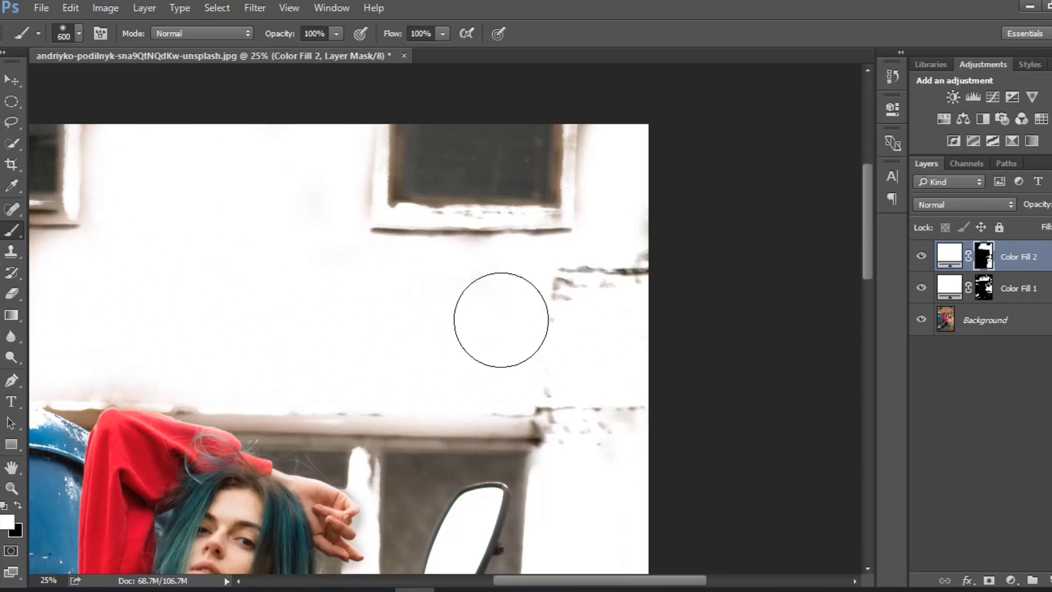
Step: Paint white on the mask over the remaining brown wall above the truck cab and beside the window, reducing the brush to 300 px
{"action": "key", "text": "ctrl+0"}
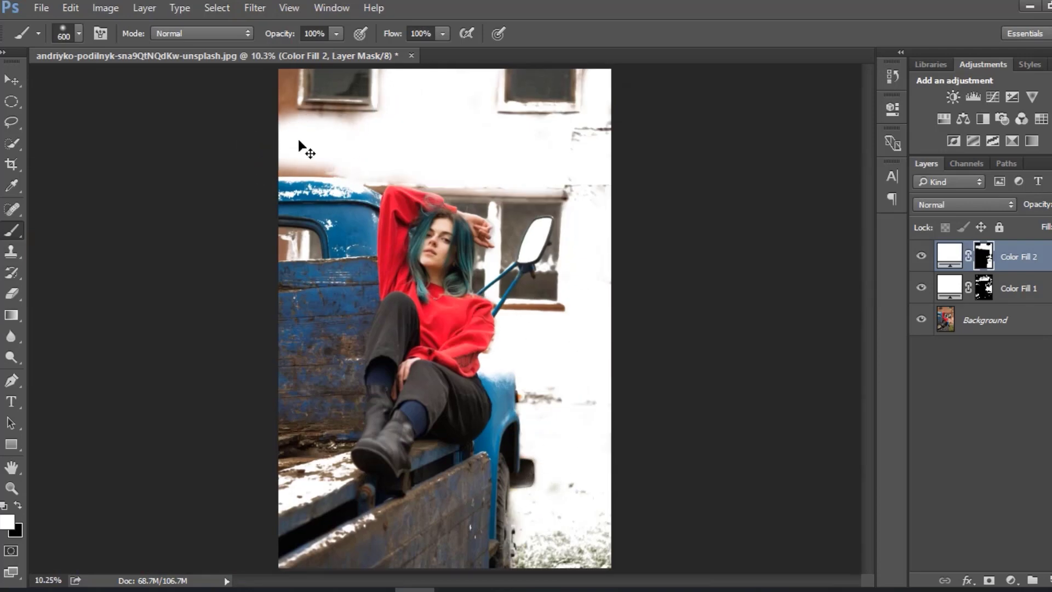
{"action": "scroll", "coordinate": [301, 146], "scroll_direction": "up", "scroll_amount": 2}
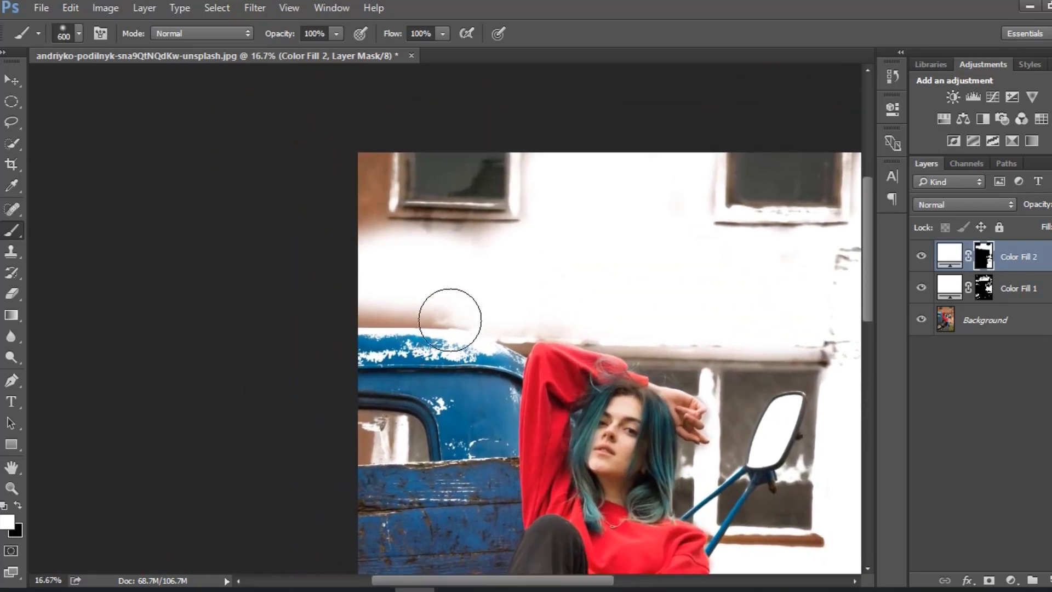
{"action": "mouse_move", "coordinate": [450, 319]}
{"action": "left_mouse_down"}
{"action": "mouse_move", "coordinate": [412, 277]}
{"action": "mouse_move", "coordinate": [359, 264]}
{"action": "mouse_move", "coordinate": [347, 247]}
{"action": "left_mouse_up"}
{"action": "key", "text": "bracketleft"}
{"action": "key", "text": "bracketleft"}
{"action": "key", "text": "bracketleft"}
{"action": "key", "text": "bracketleft"}
{"action": "key", "text": "bracketleft"}
{"action": "mouse_move", "coordinate": [459, 308]}
{"action": "left_mouse_down"}
{"action": "mouse_move", "coordinate": [398, 312]}
{"action": "mouse_move", "coordinate": [358, 150]}
{"action": "mouse_move", "coordinate": [374, 150]}
{"action": "mouse_move", "coordinate": [383, 231]}
{"action": "mouse_move", "coordinate": [543, 216]}
{"action": "mouse_move", "coordinate": [443, 224]}
{"action": "mouse_move", "coordinate": [365, 200]}
{"action": "mouse_move", "coordinate": [380, 176]}
{"action": "mouse_move", "coordinate": [380, 201]}
{"action": "mouse_move", "coordinate": [512, 250]}
{"action": "left_mouse_up"}
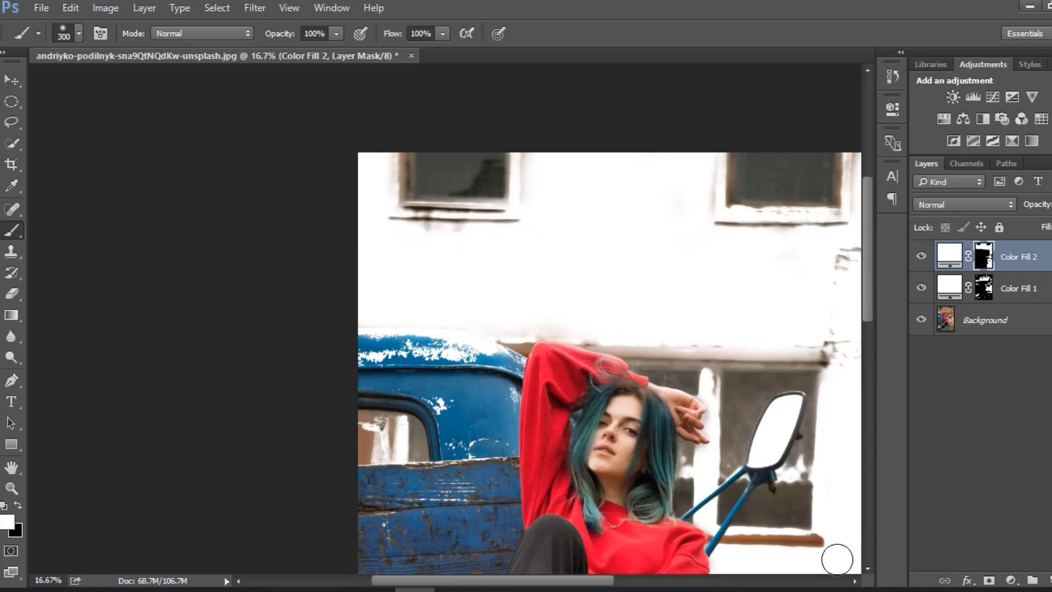
Step: Hide both color fill layers to compare the snowy result with the original photo
{"action": "key", "text": "ctrl+0"}
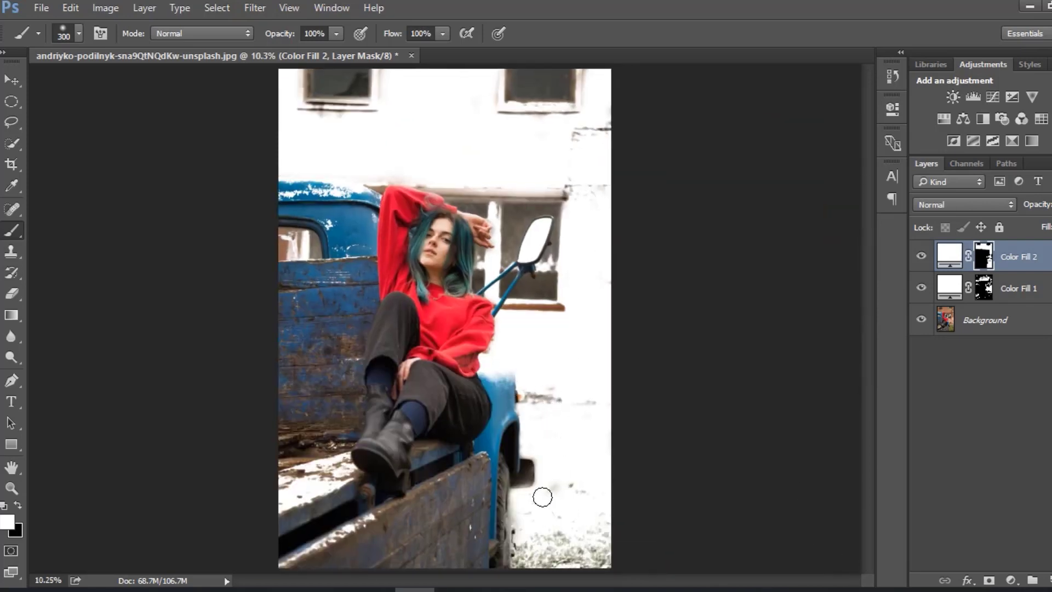
{"action": "left_click", "coordinate": [921, 322], "text": "alt"}
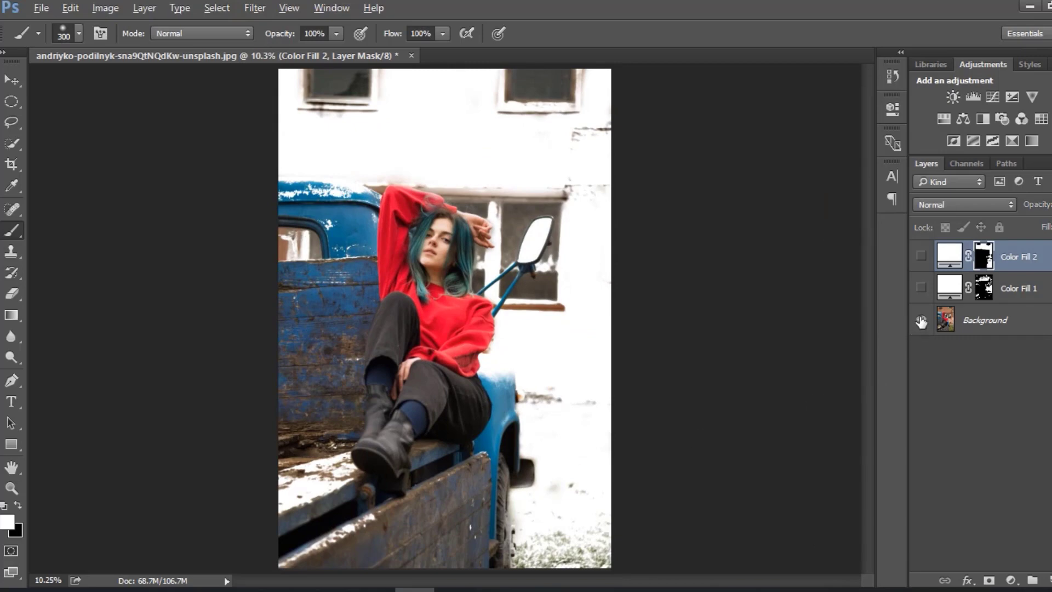